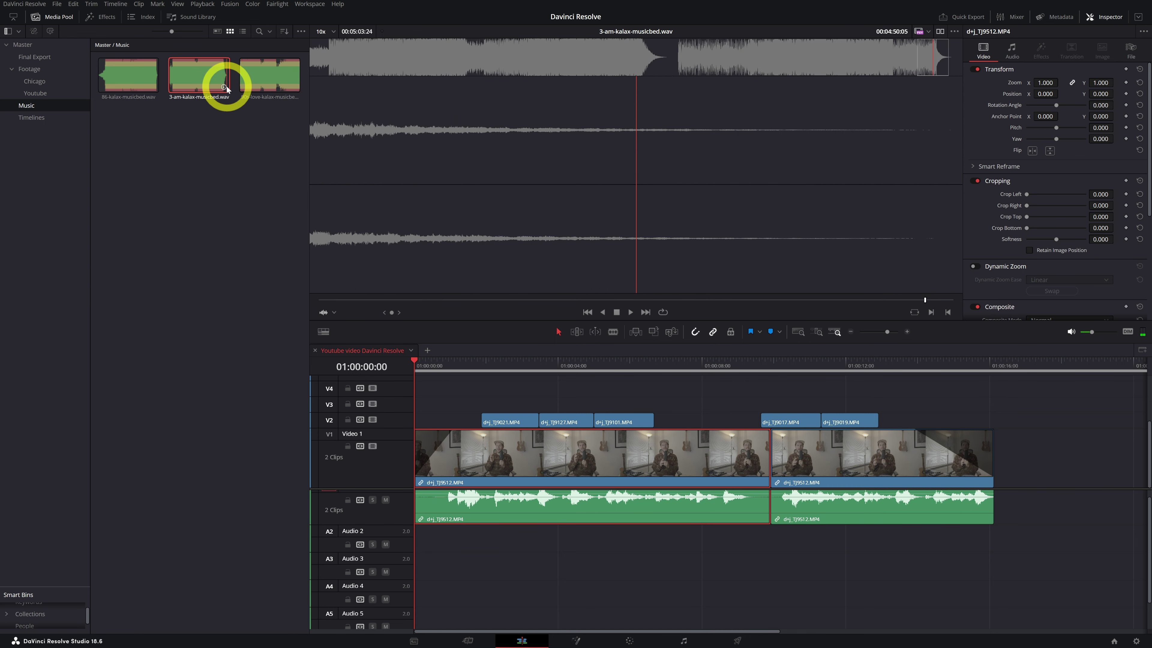
- Lower the monitoring volume, then cue the source track 3-am-kalax-musicbed.wav to its very beginning
mouse_move(1082, 336)
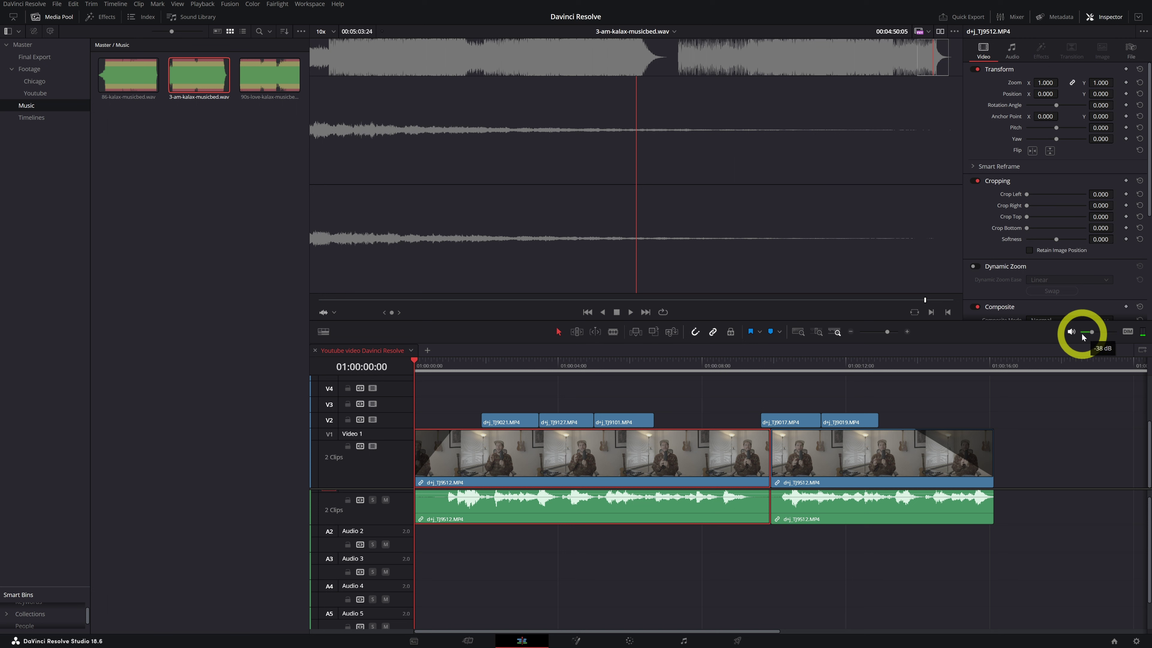
left_click_drag(1092, 332, 1085, 332)
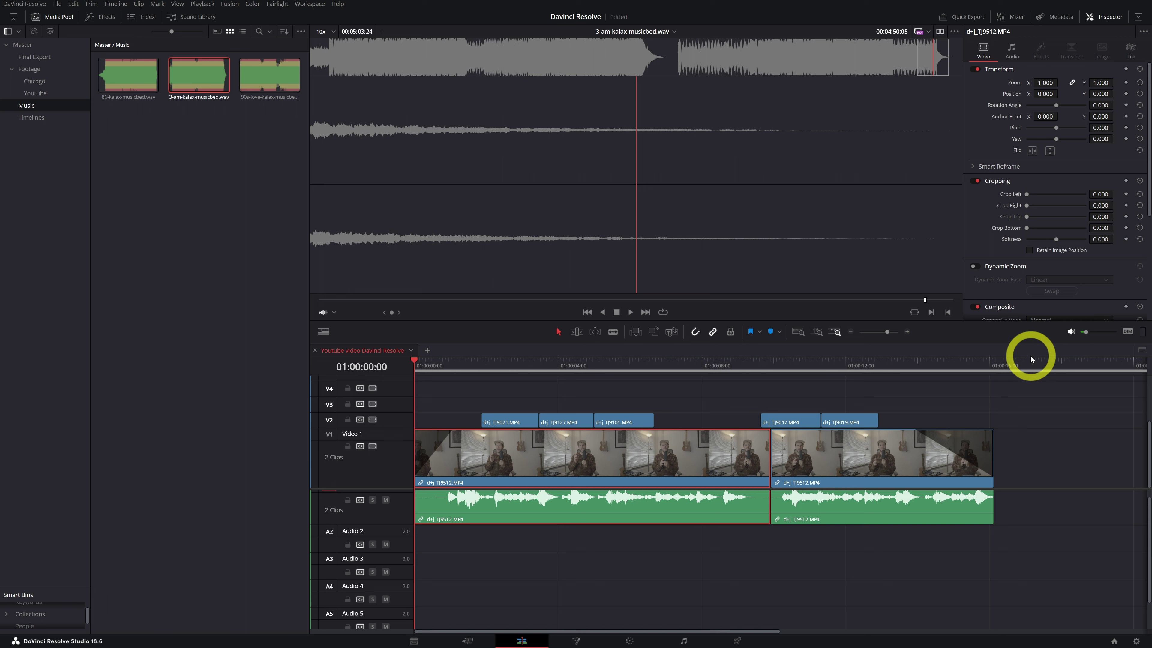
mouse_move(1086, 335)
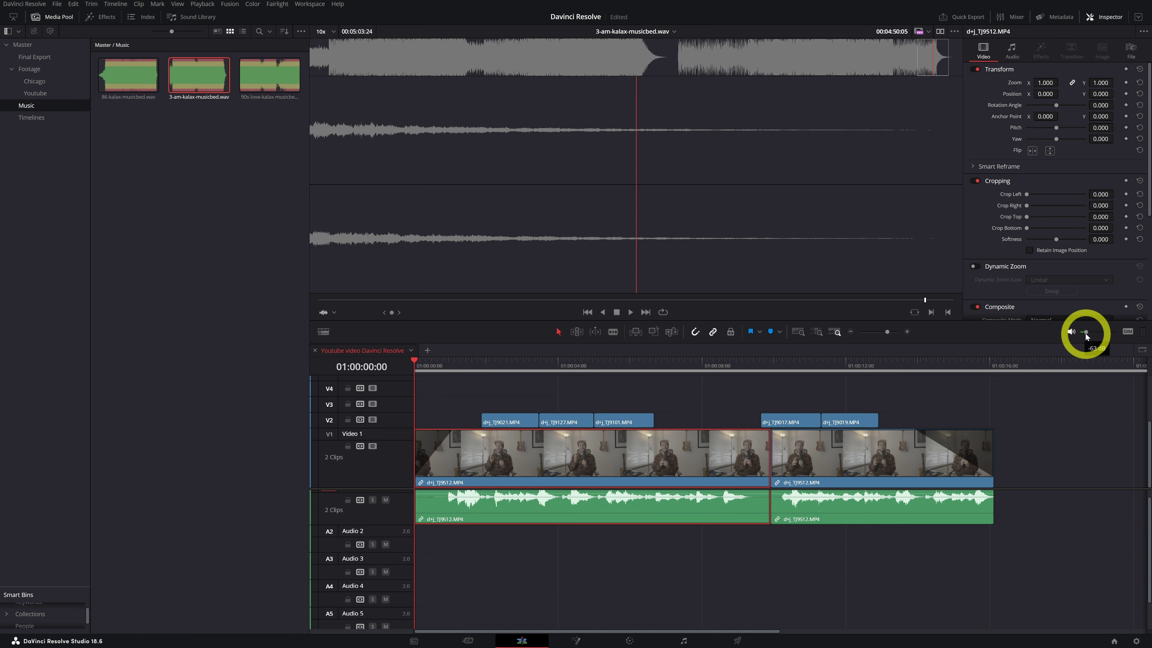
left_click(194, 76)
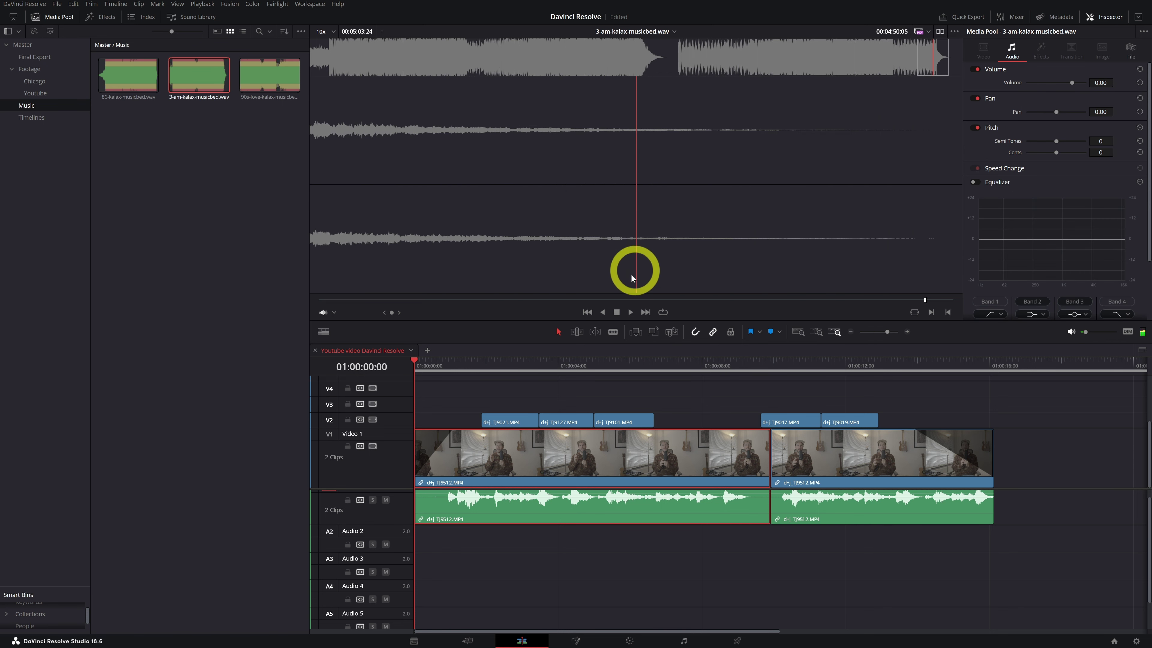
left_click_drag(921, 299, 319, 299)
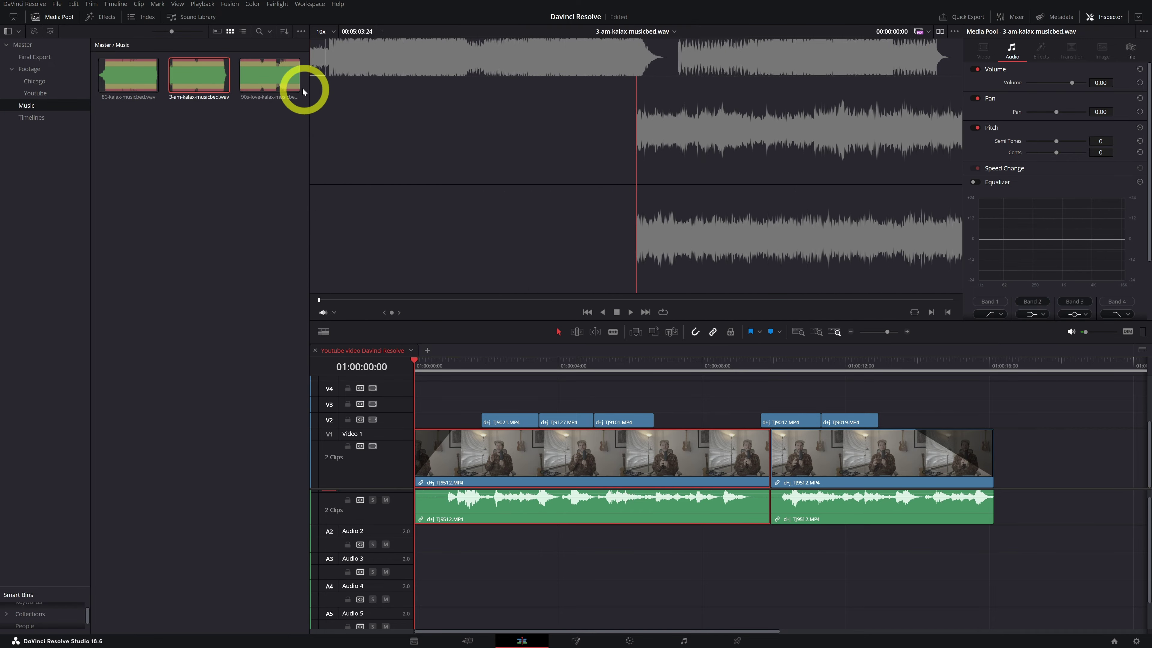
- Audition the first 40 seconds or so of the source music track, raising the monitoring volume slightly
left_click_drag(317, 57, 352, 59)
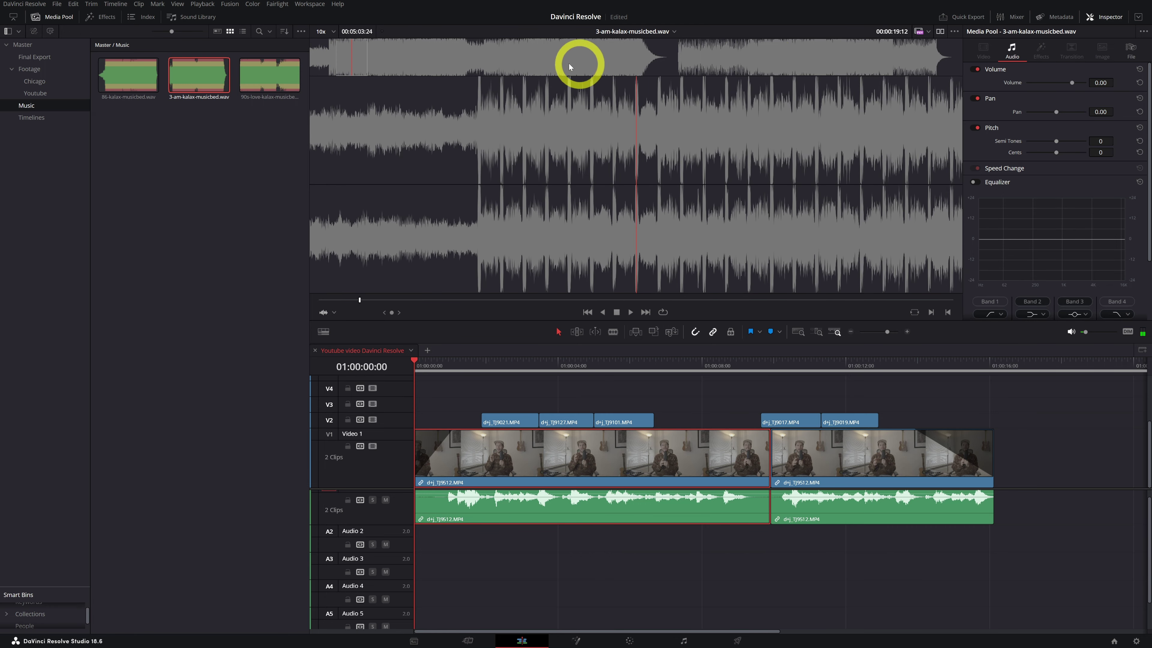
left_click_drag(358, 63, 283, 56)
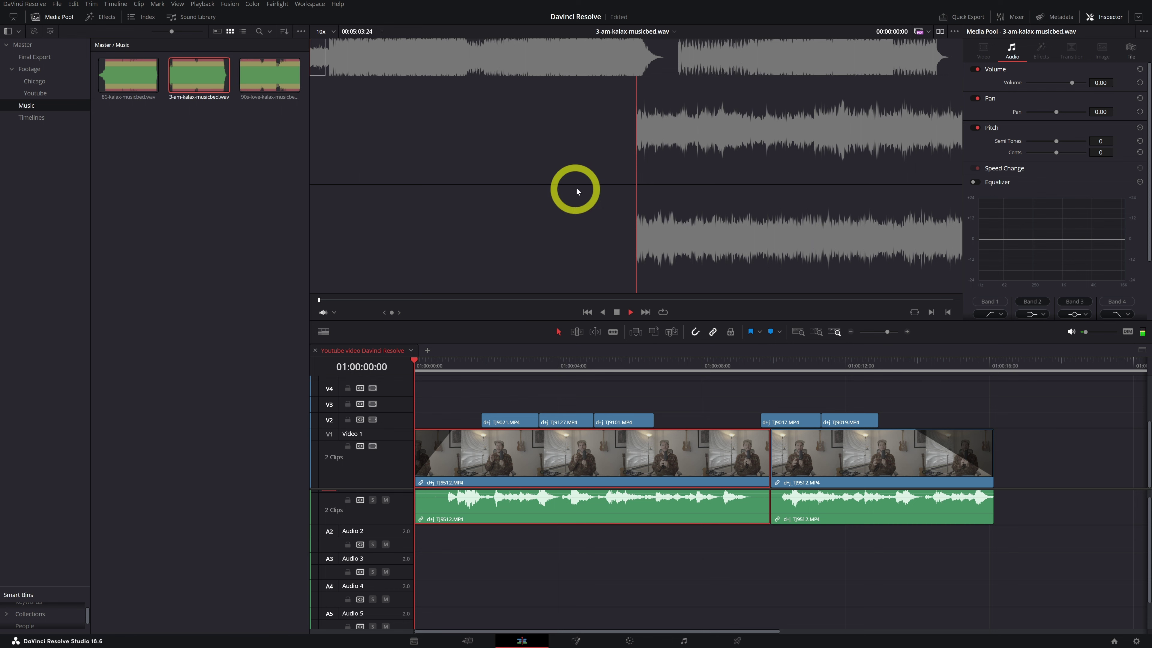
key("space")
left_click_drag(1086, 332, 1093, 331)
left_click(326, 62)
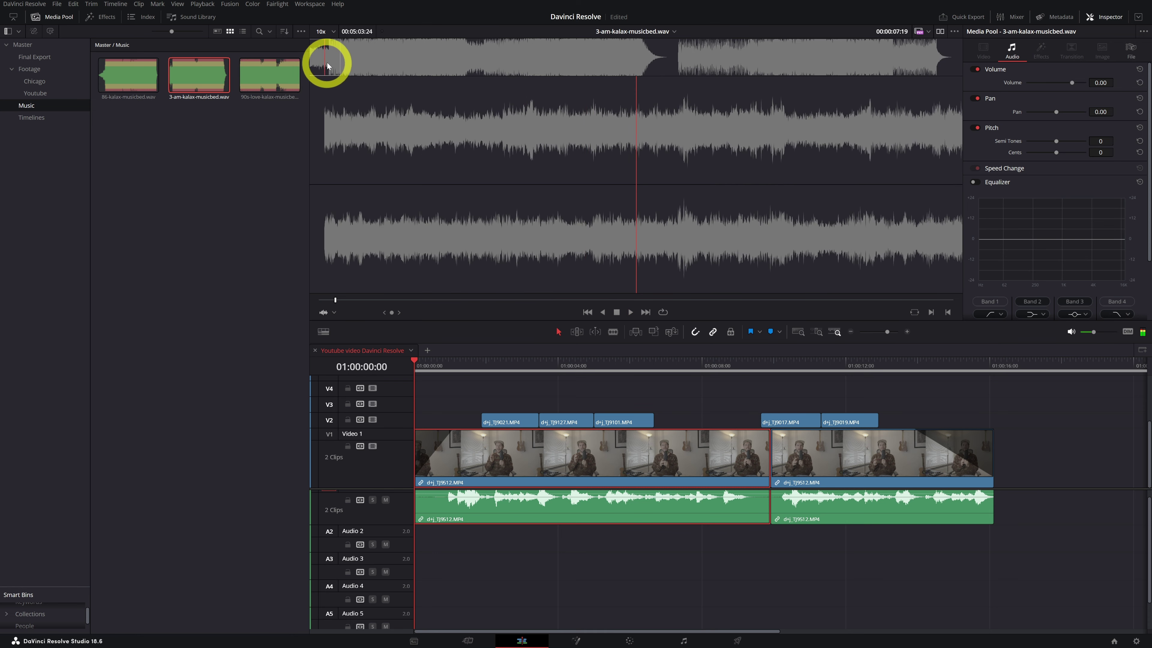
left_click_drag(330, 62, 380, 70)
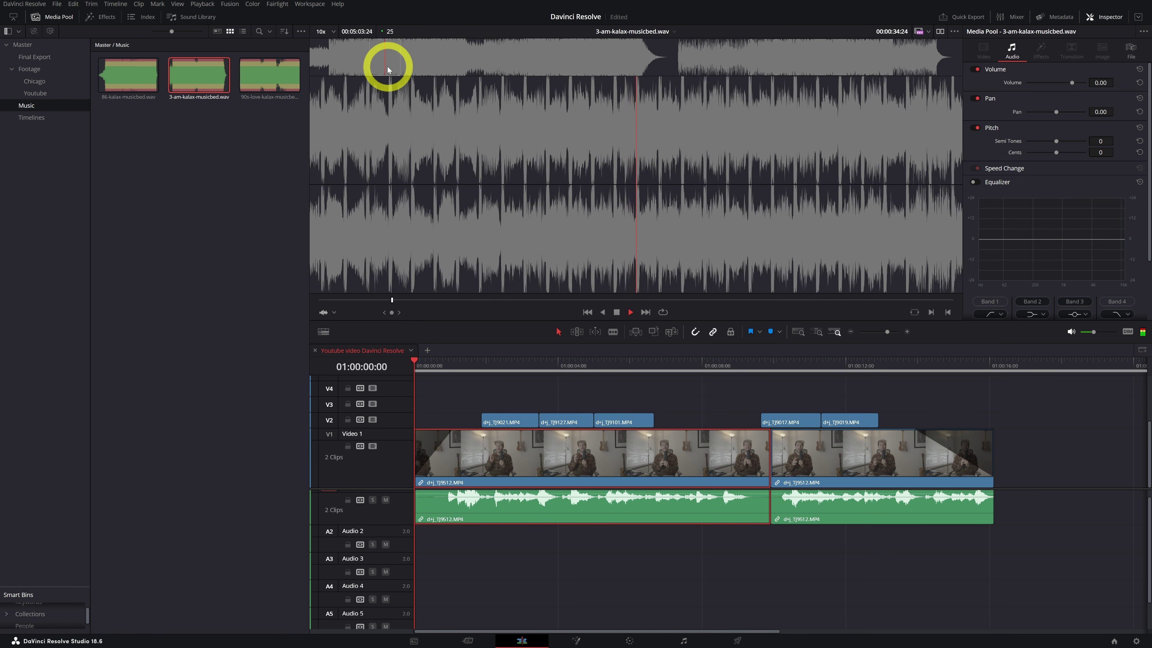
key("space")
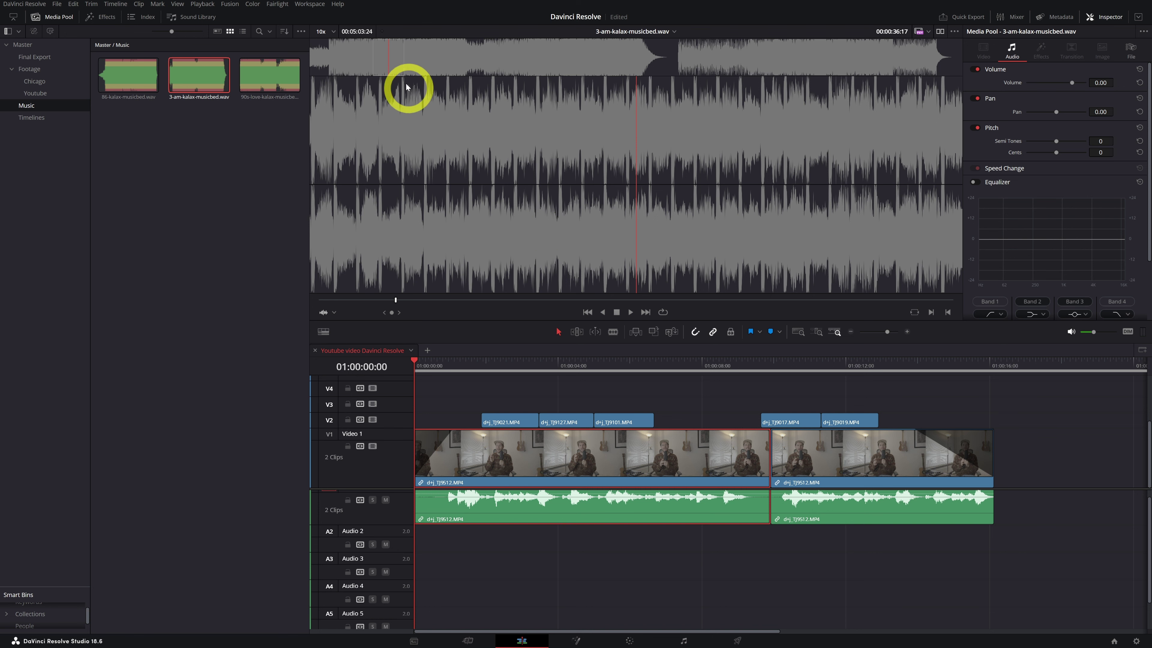
- Mark an in point at the start of the source music track and an out point at 00:02:46:23
left_click_drag(354, 61, 299, 60)
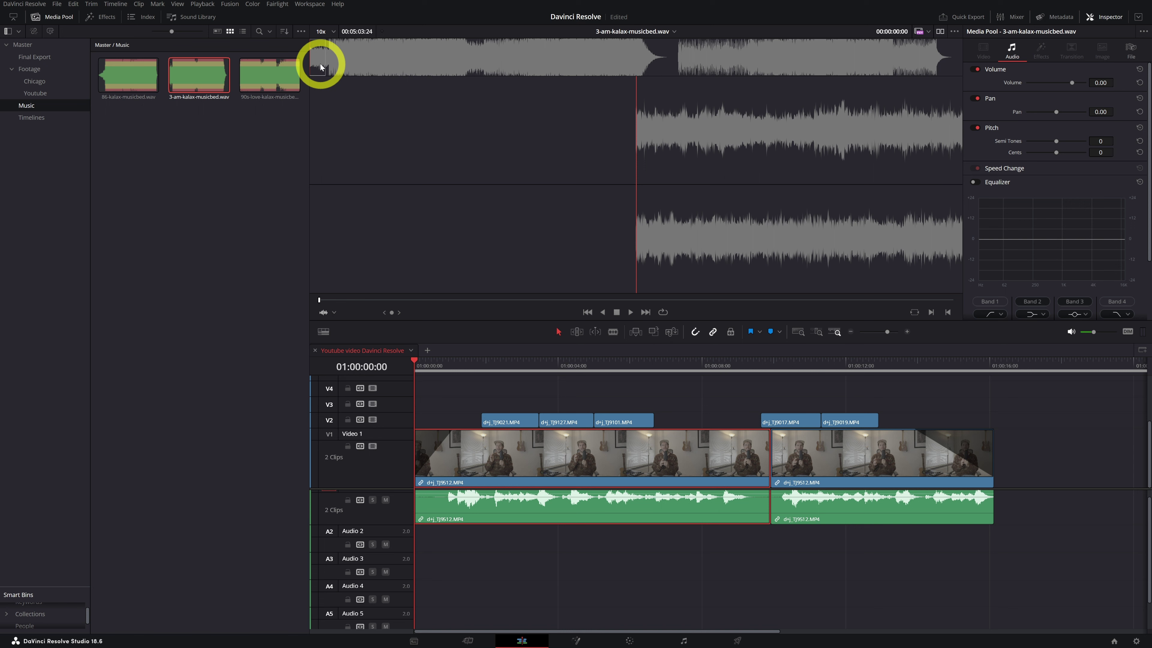
key("i")
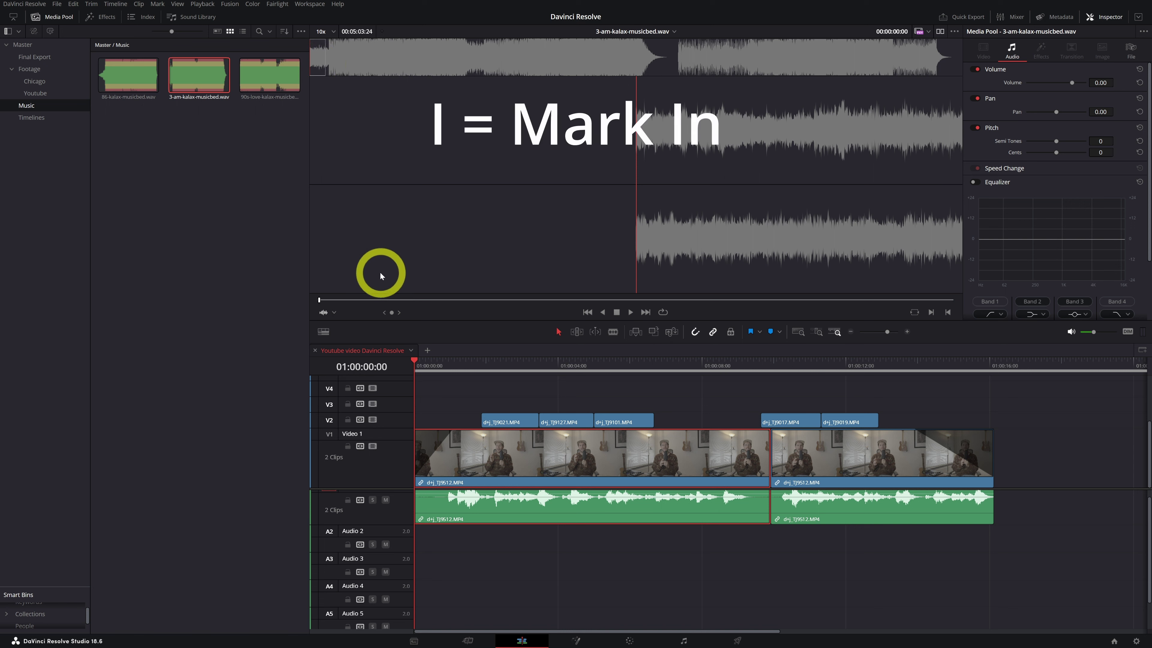
left_click_drag(321, 62, 668, 68)
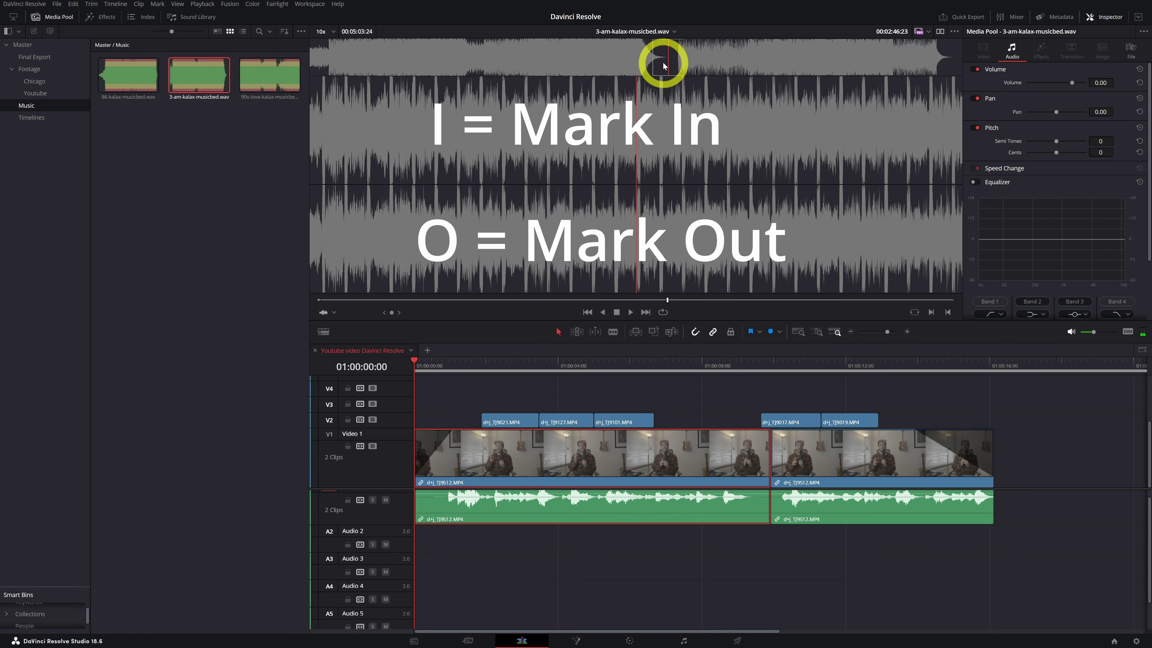
key("o")
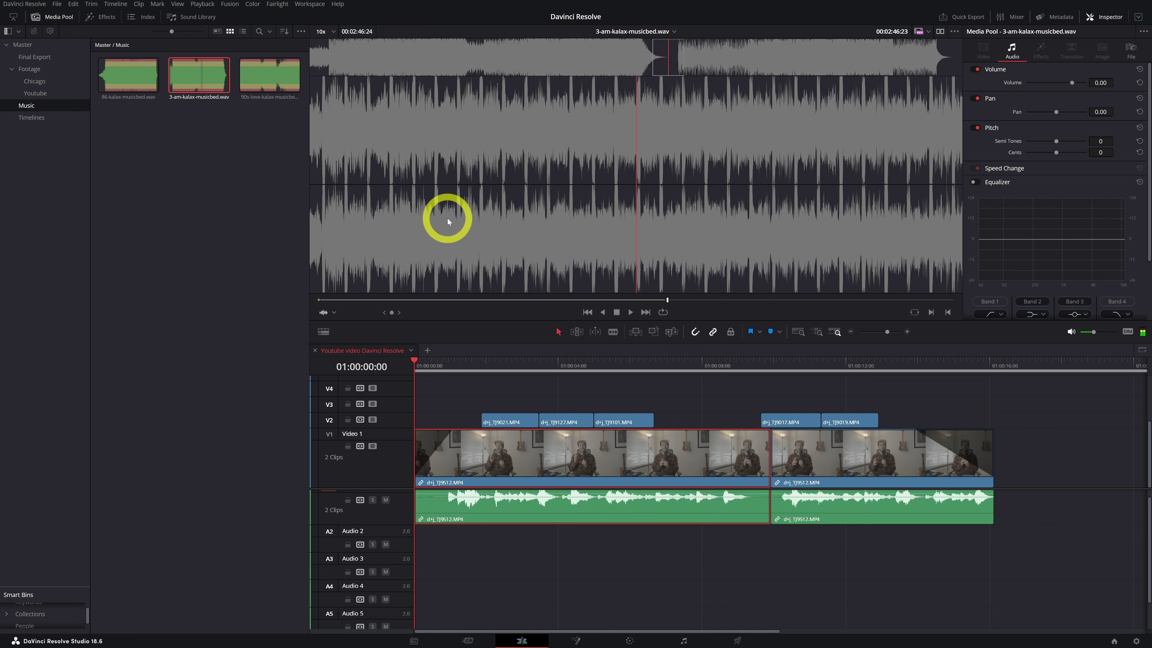
- Place the marked section of 3-am-kalax-musicbed.wav on the Audio 2 track, starting at 01:00:00:00 under the dialogue
left_click_drag(447, 232, 420, 548)
scroll(553, 543, "down", 1)
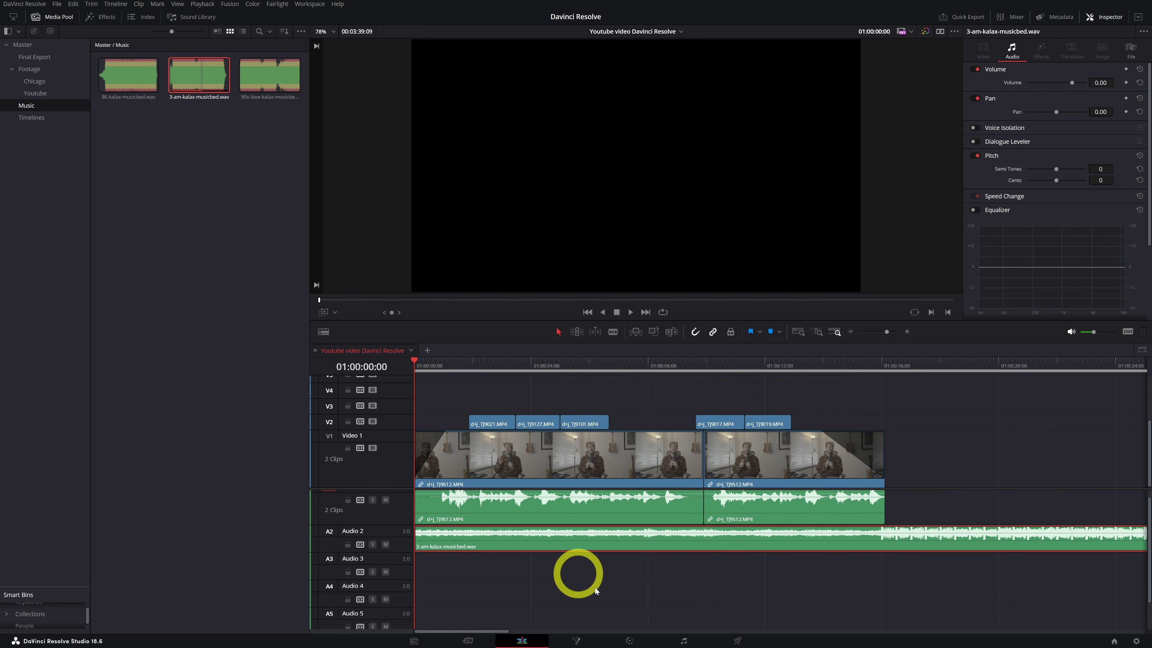
scroll(644, 563, "down", 8)
scroll(644, 561, "down", 2)
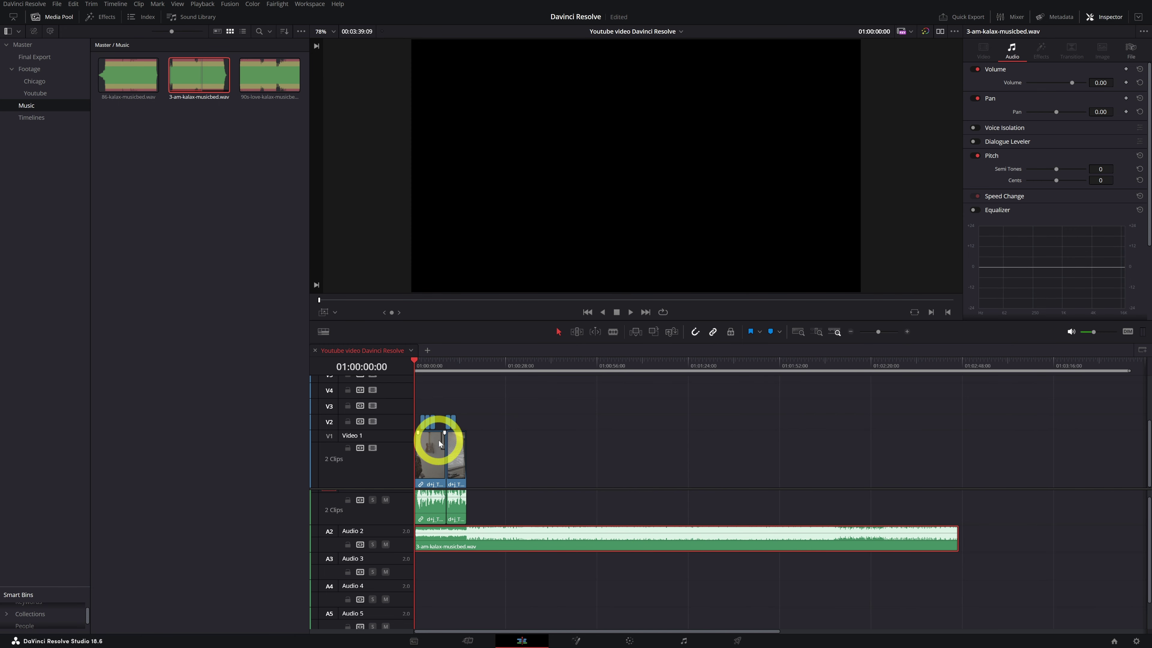
scroll(698, 484, "up", 6)
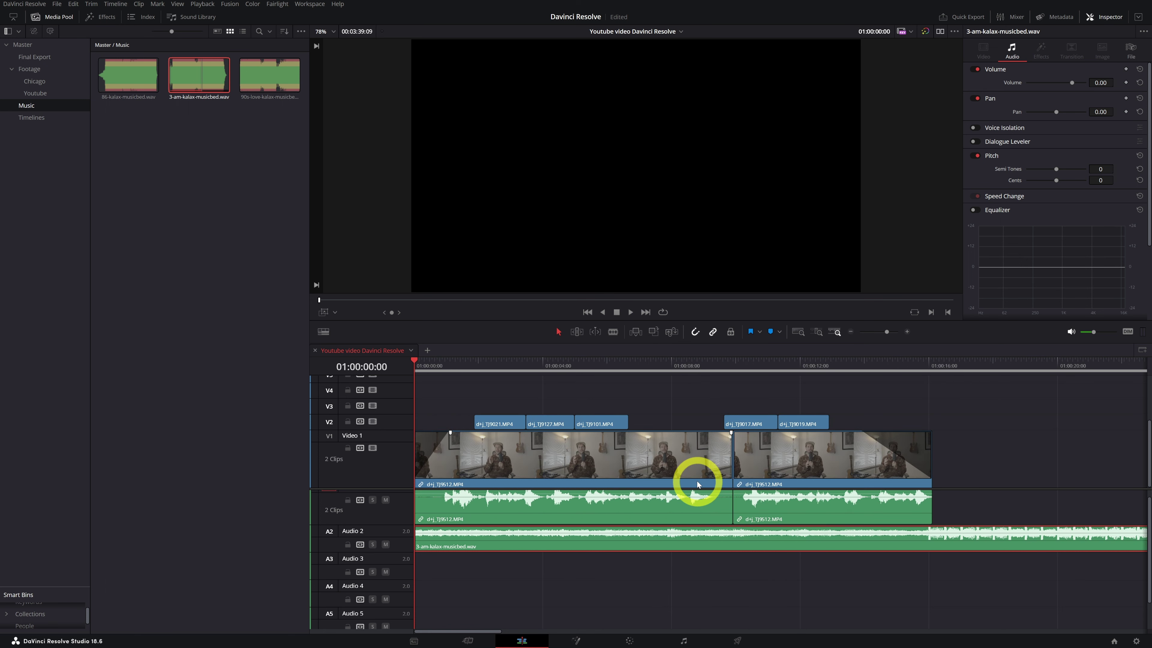
- Move the playhead to the end of the video clips at 01:00:16:03 and enlarge the Audio 2 track's waveform height
left_click(697, 483)
left_click_drag(395, 369, 397, 370)
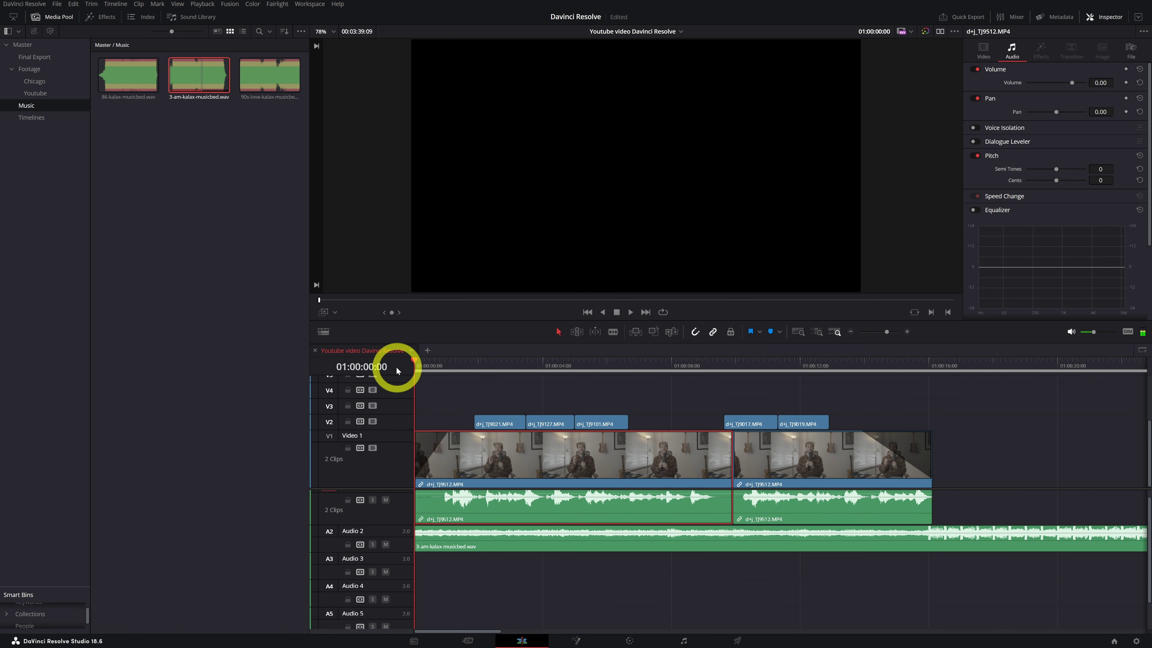
left_click(858, 466)
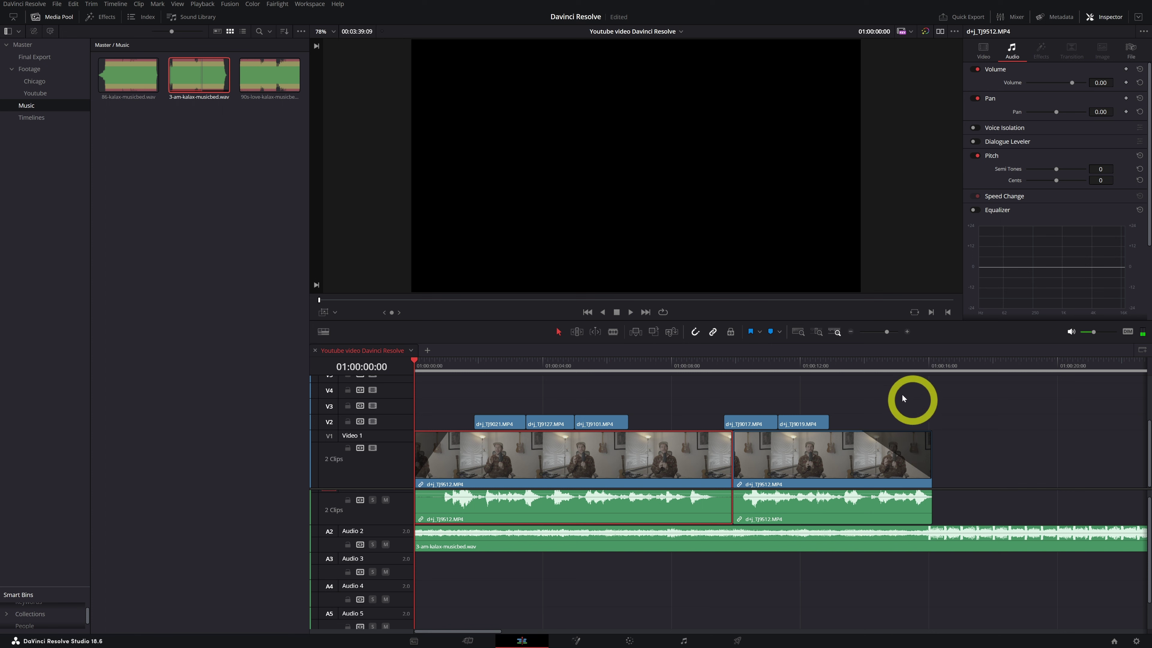
left_click_drag(901, 373, 926, 367)
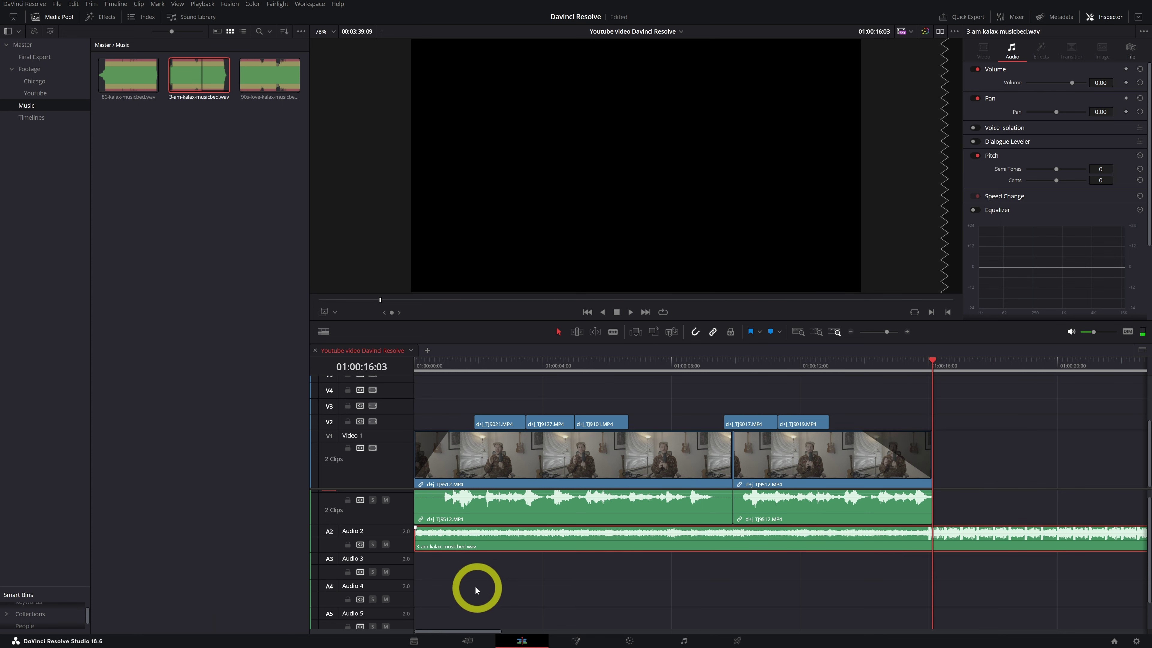
left_click_drag(404, 550, 385, 597)
scroll(832, 567, "up", 1)
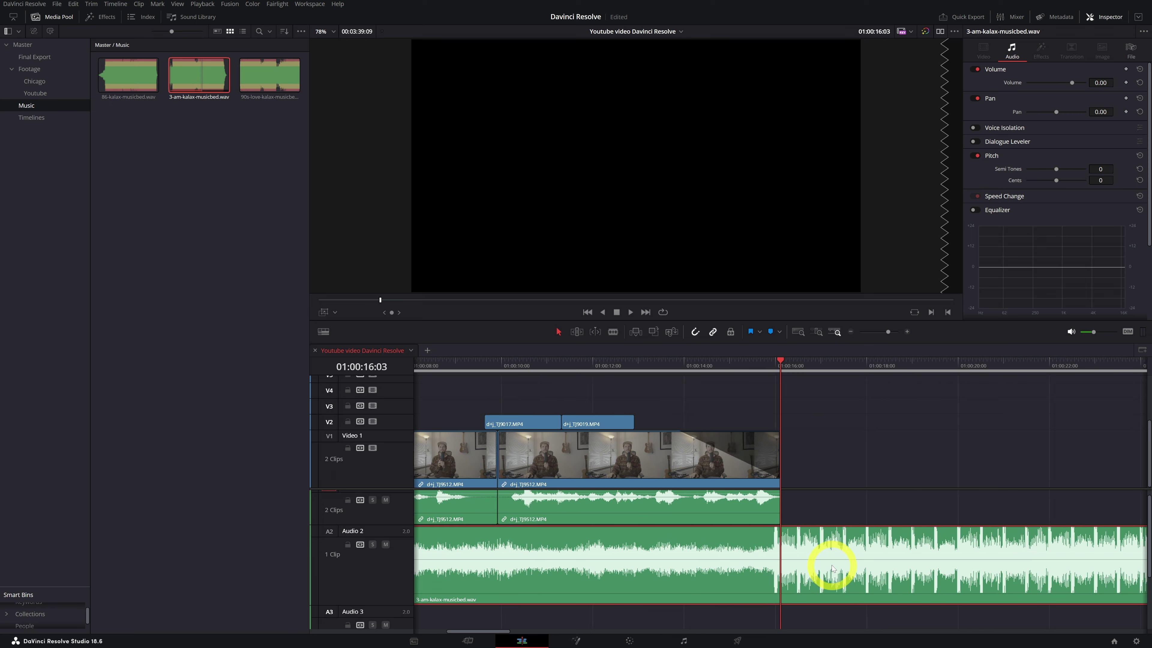
scroll(832, 567, "up", 3)
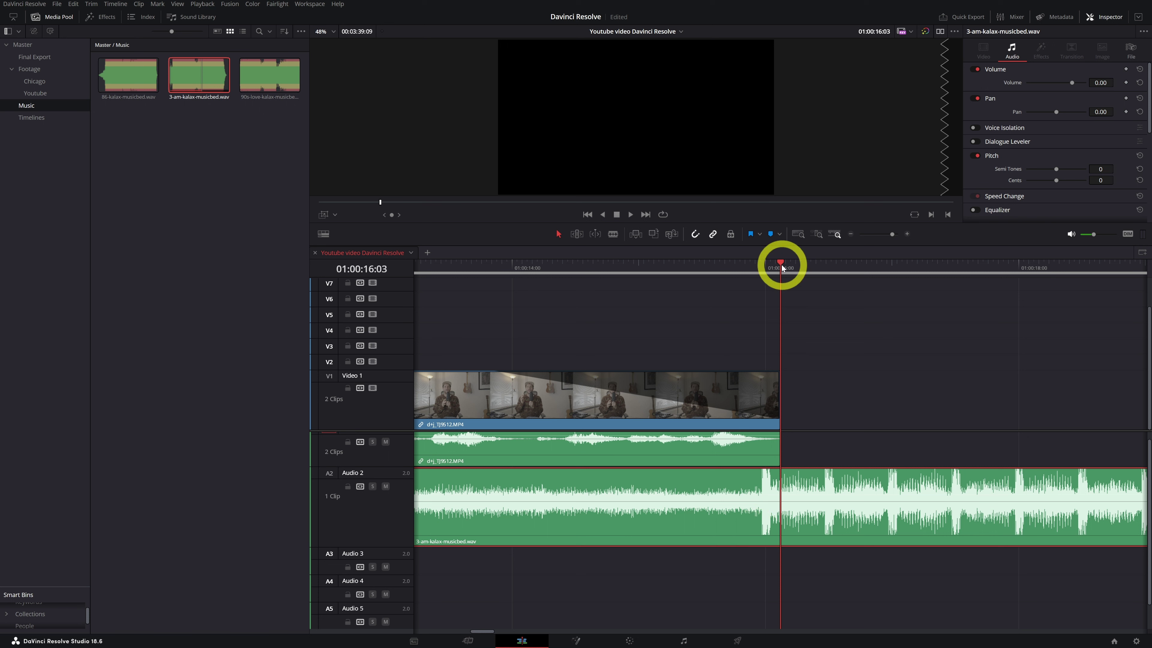
- Split the Audio 2 music clip with the Blade at 01:00:15:24, just before the beat starts, and delete the remainder after the cut
left_click(759, 267)
left_click(814, 524)
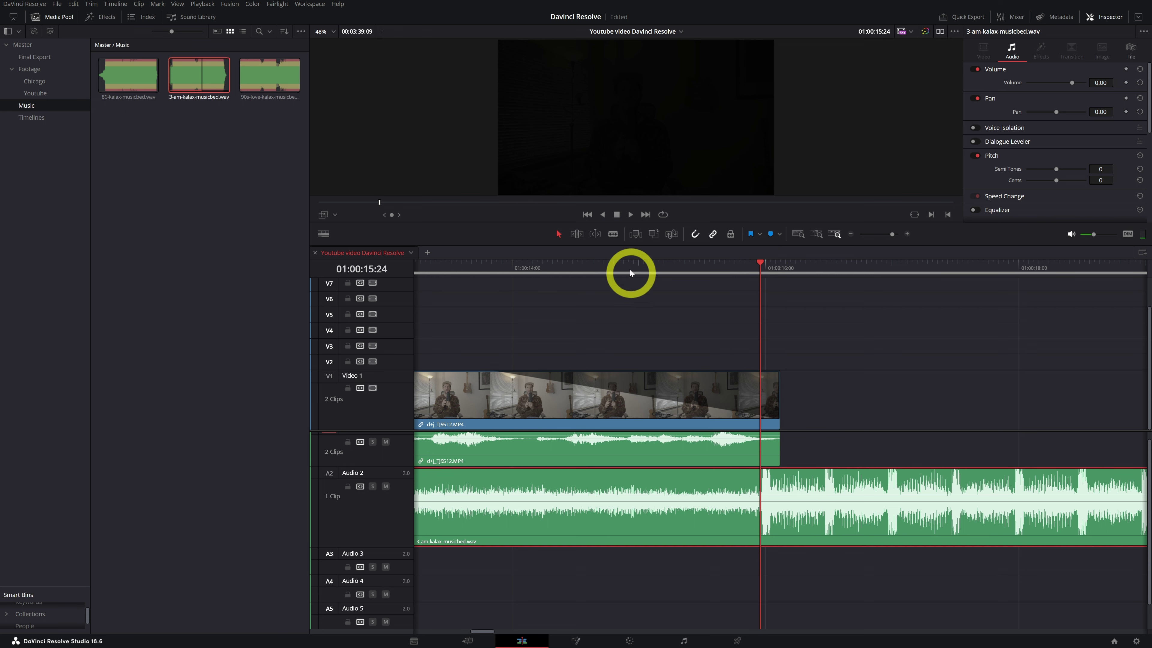
left_click(613, 235)
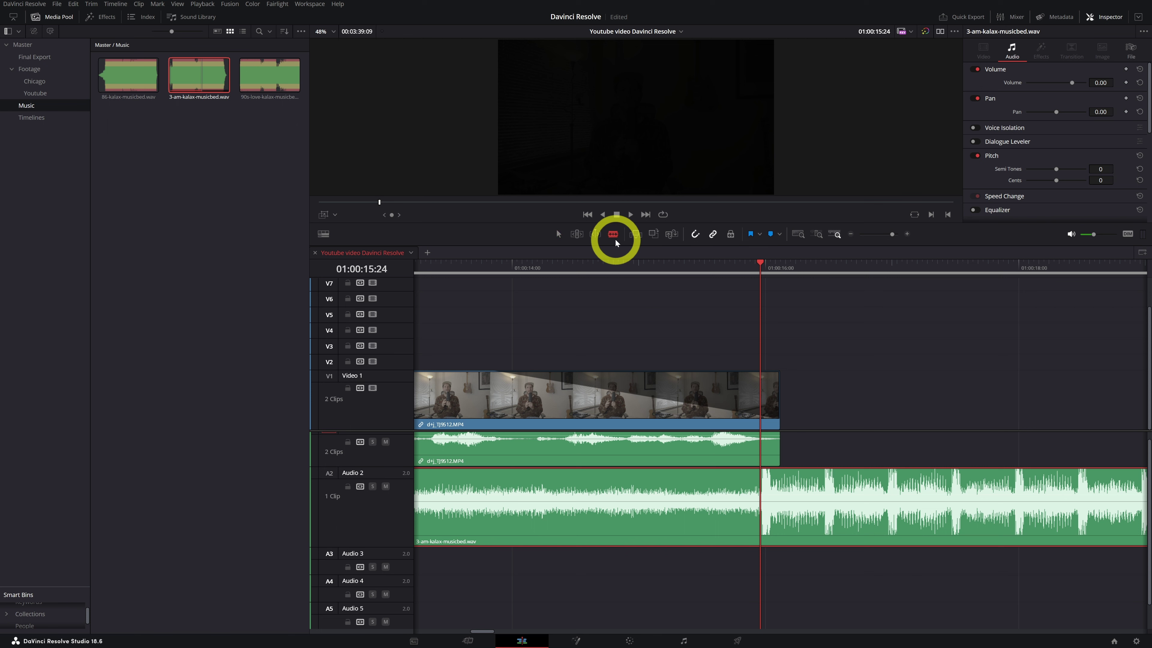
left_click(765, 507)
left_click(558, 235)
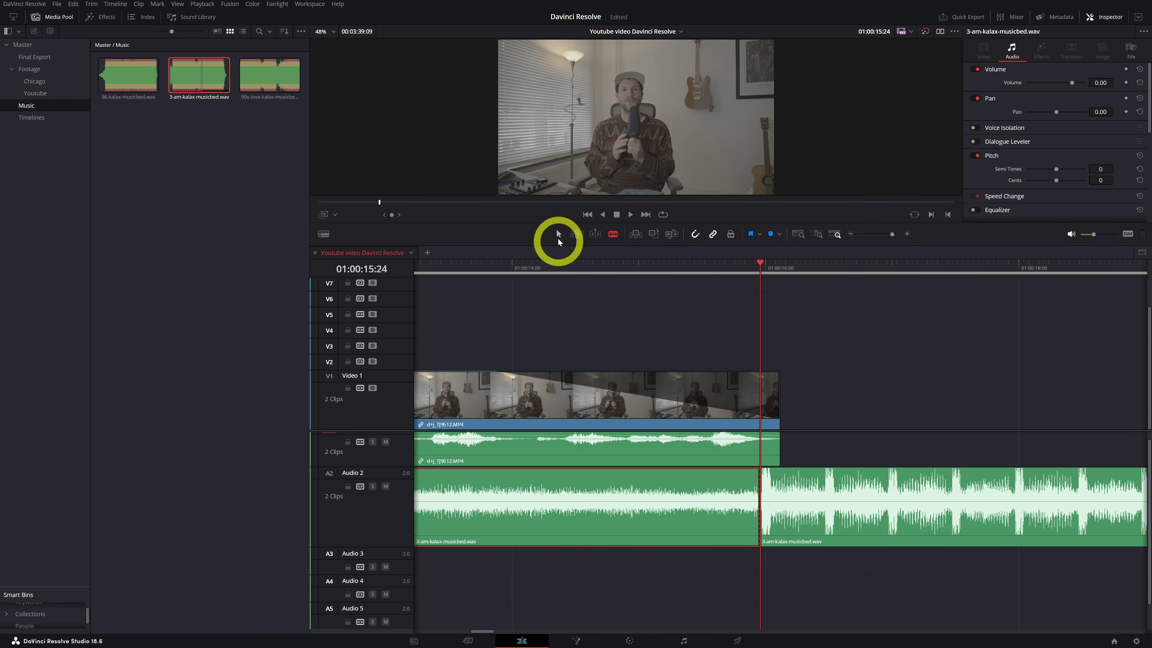
left_click(865, 534)
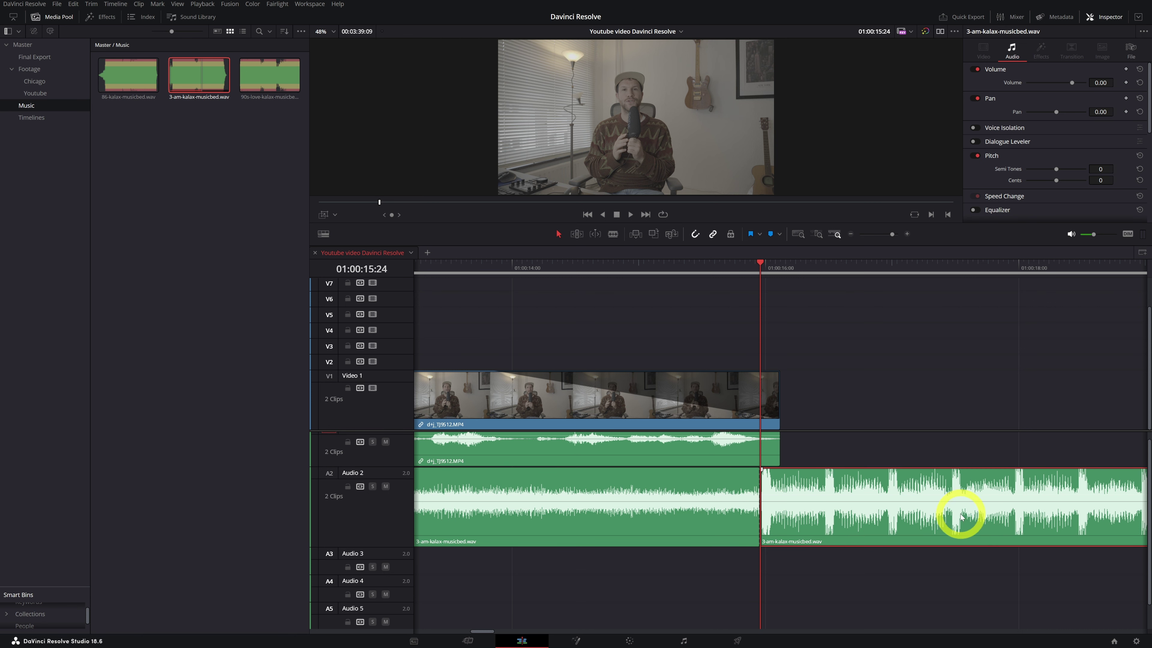
key("Delete")
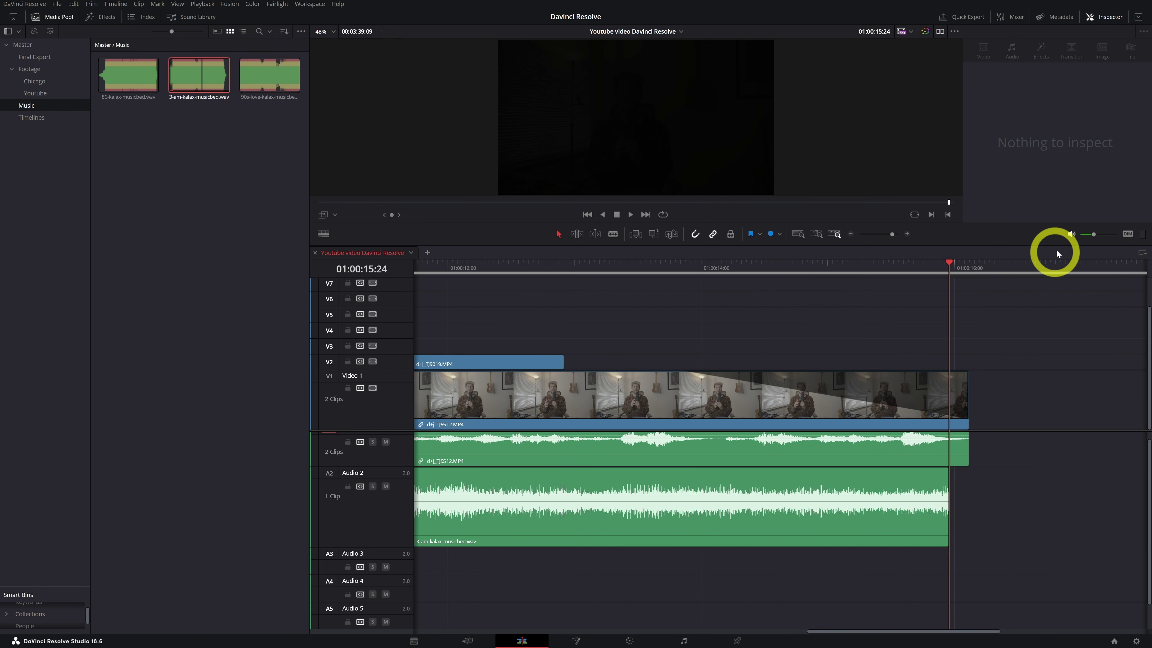
- Play the timeline from its start to hear the dialogue together with the trimmed music
left_click_drag(879, 240, 884, 235)
left_click(455, 265)
left_click_drag(453, 266, 405, 269)
key("space")
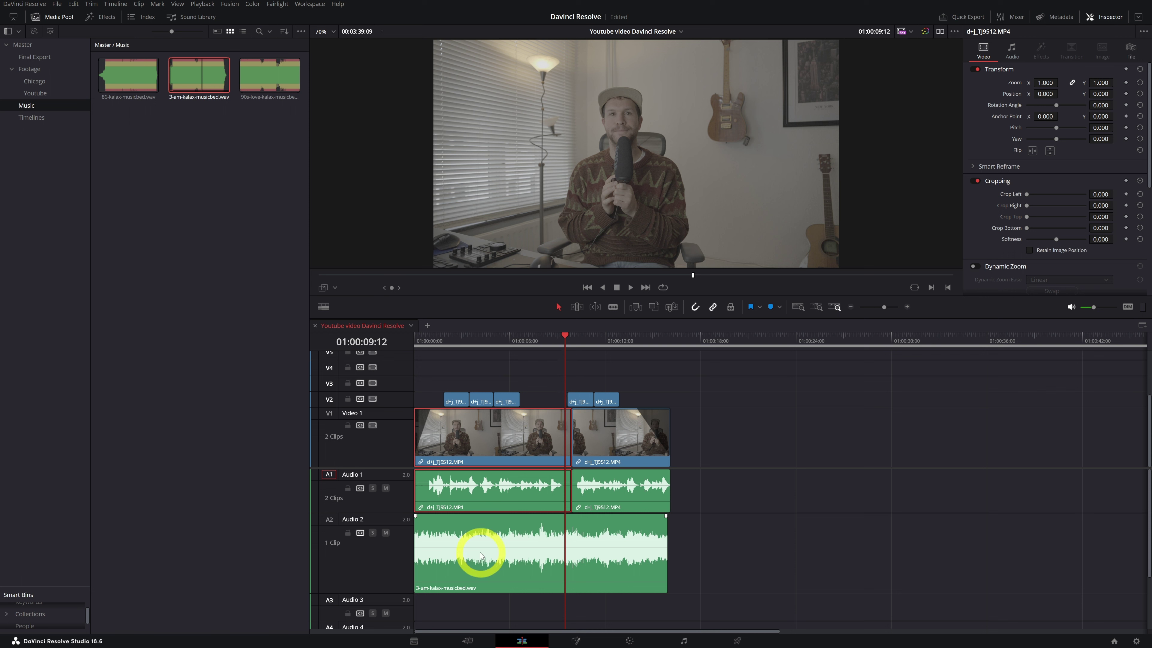
- Show the audio Mixer and widen it so that the channels A1 to A6 and Bus 1 fit
left_click(529, 546)
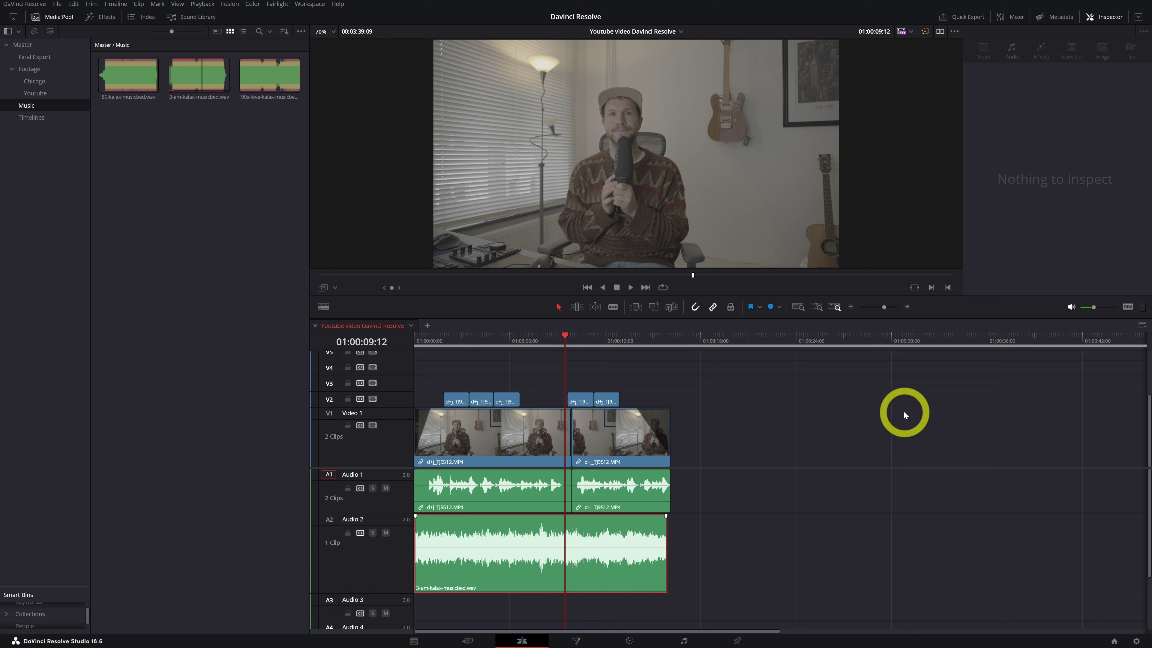
left_click(1011, 21)
left_click_drag(1058, 376, 918, 375)
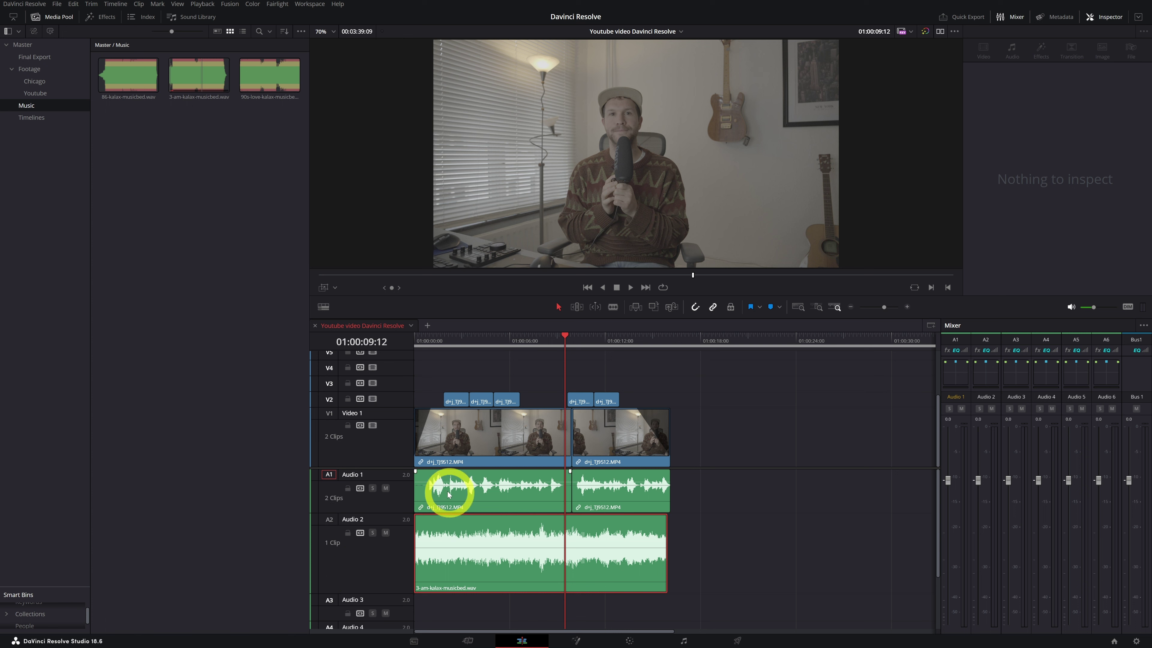
- Play the timeline from 01:00:00:00 and check the dialogue and music levels on the Mixer meters
left_click(459, 490)
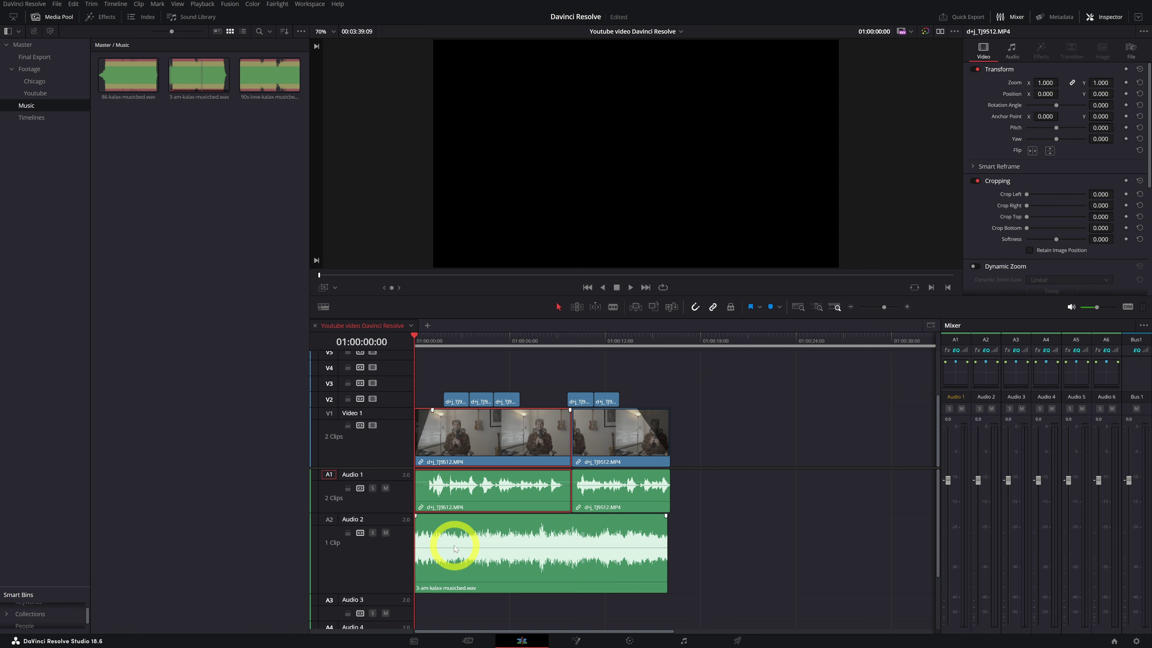
key("space")
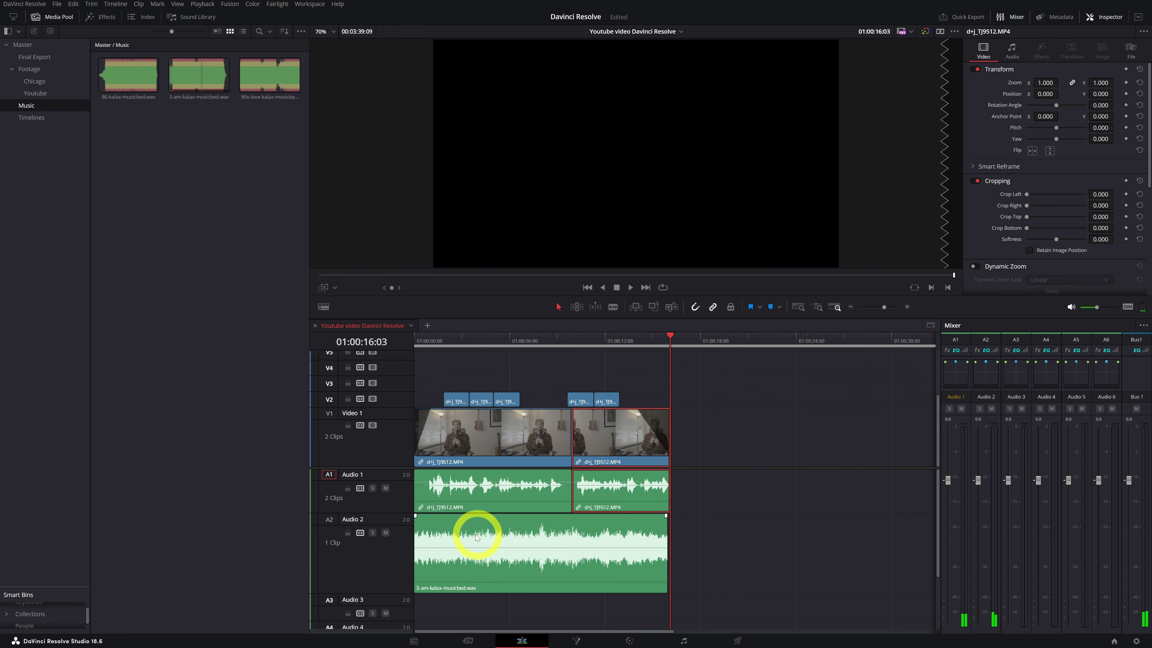
- Solo the Audio 2 music track and play it from the timeline start to check its level on the Mixer meter
left_click(508, 557)
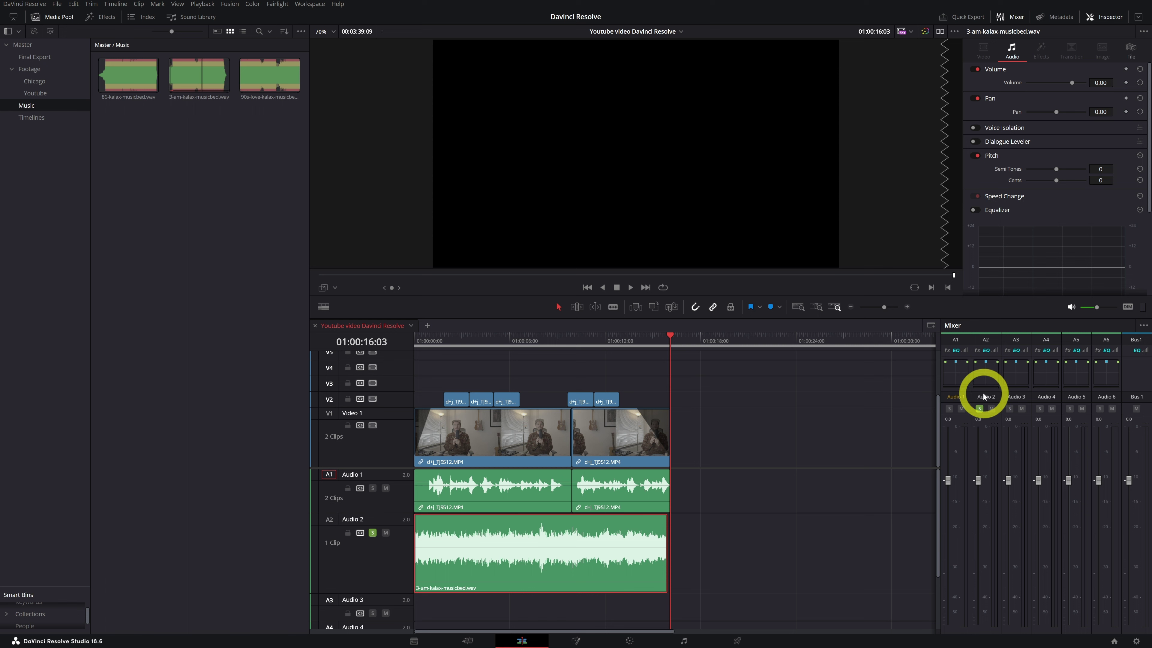
left_click_drag(447, 340, 392, 349)
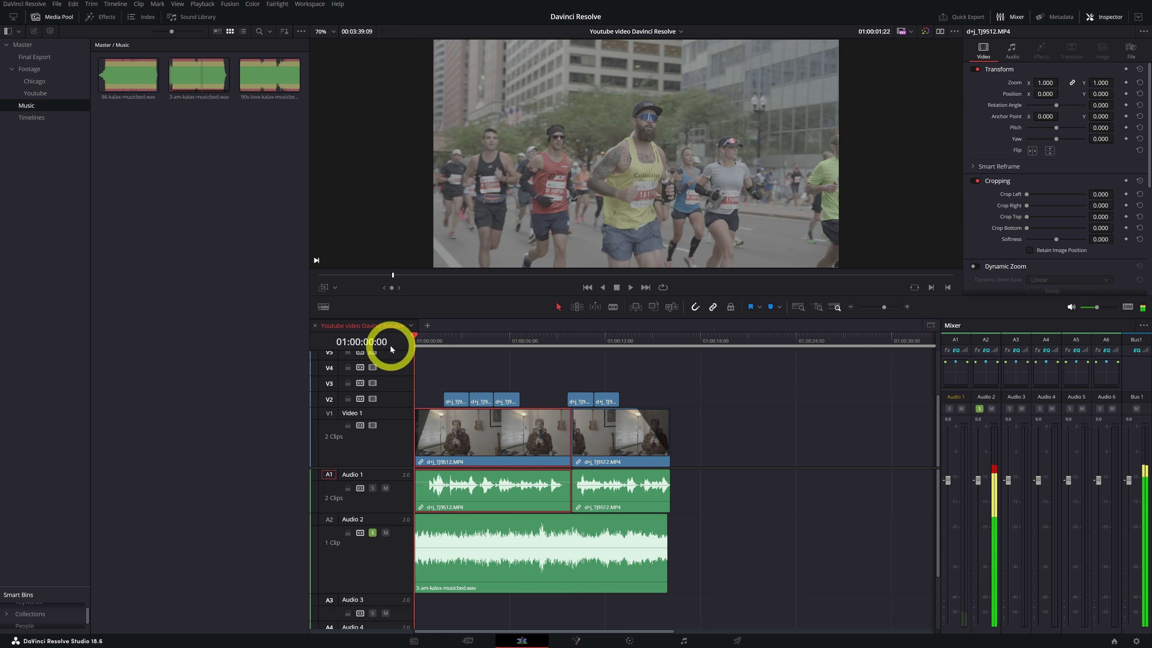
key("space")
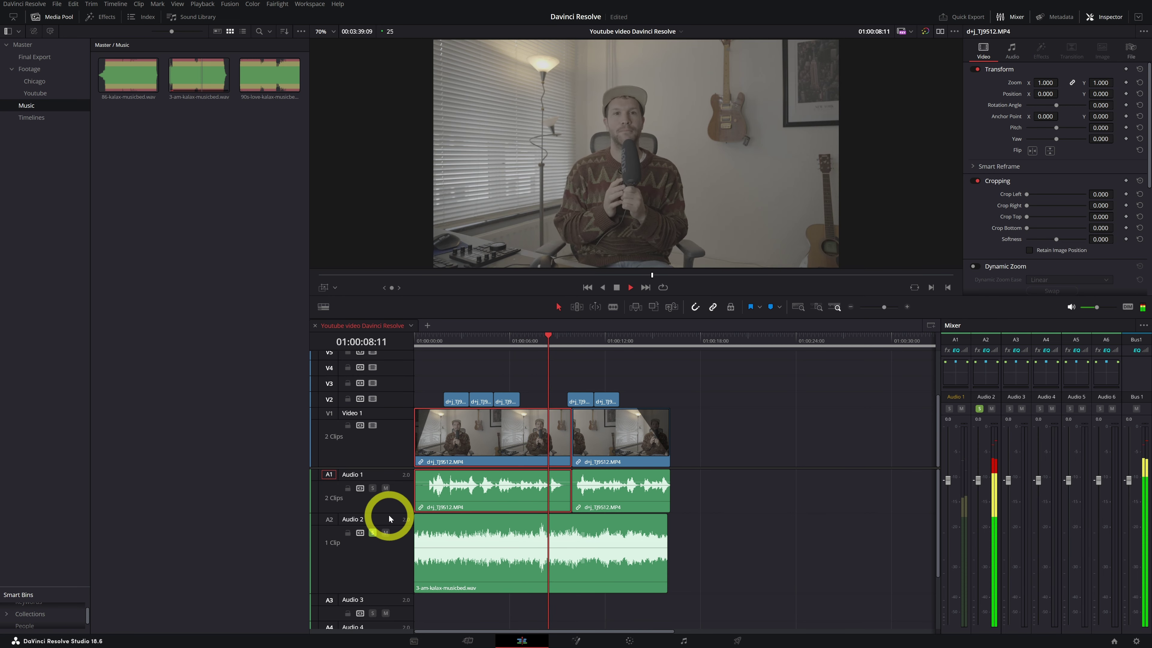
- Try several volume levels on the music clip, about -5.96, 4.47 and -8.33, and reset its volume to the default
key("space")
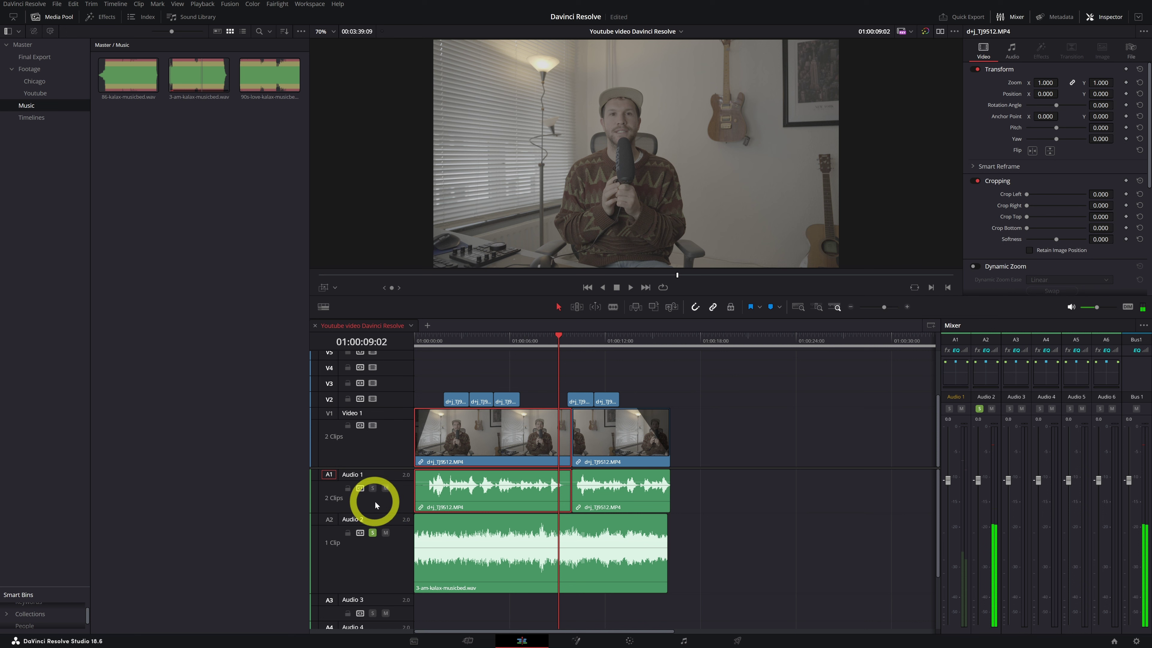
left_click(480, 536)
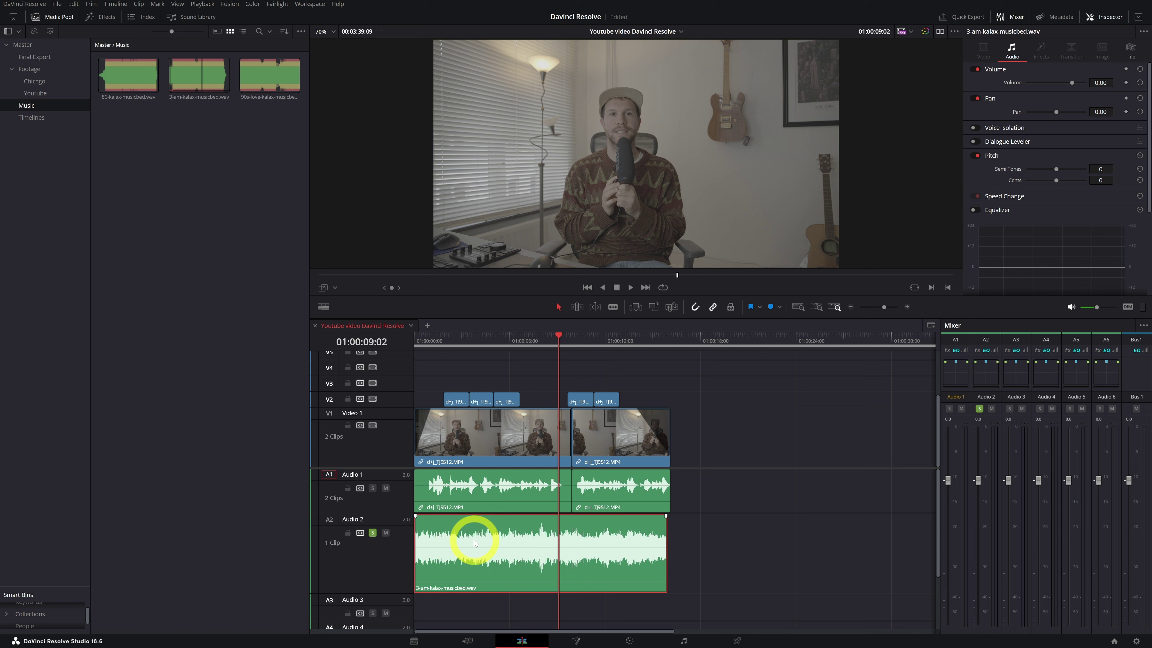
left_click_drag(474, 540, 473, 547)
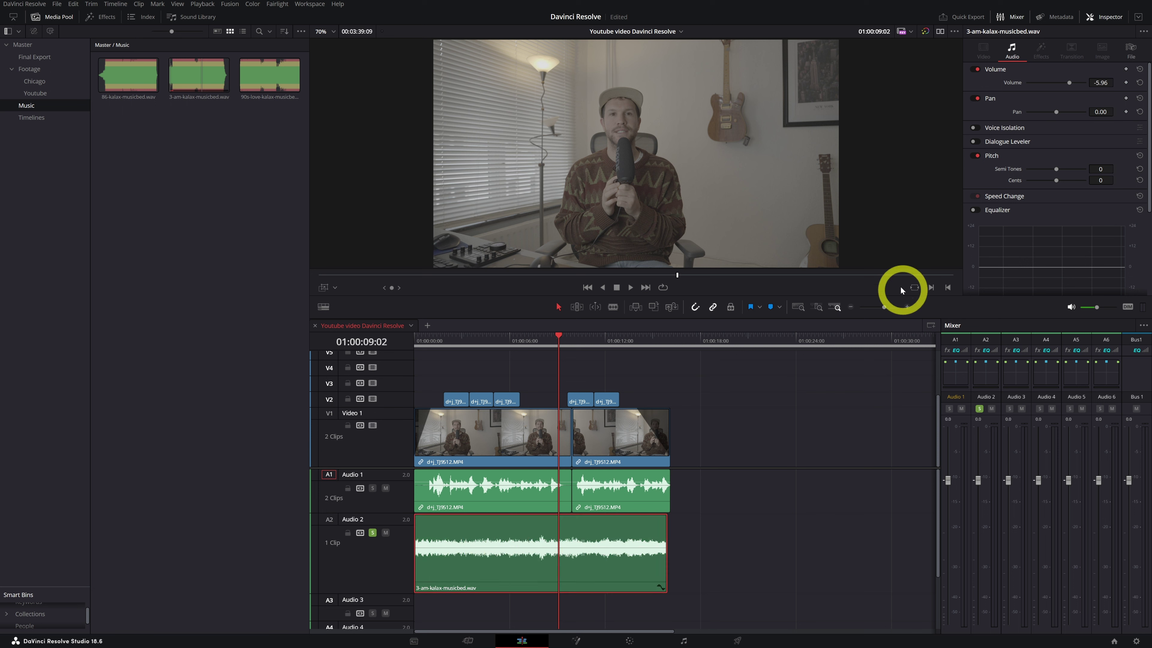
left_click(1101, 84)
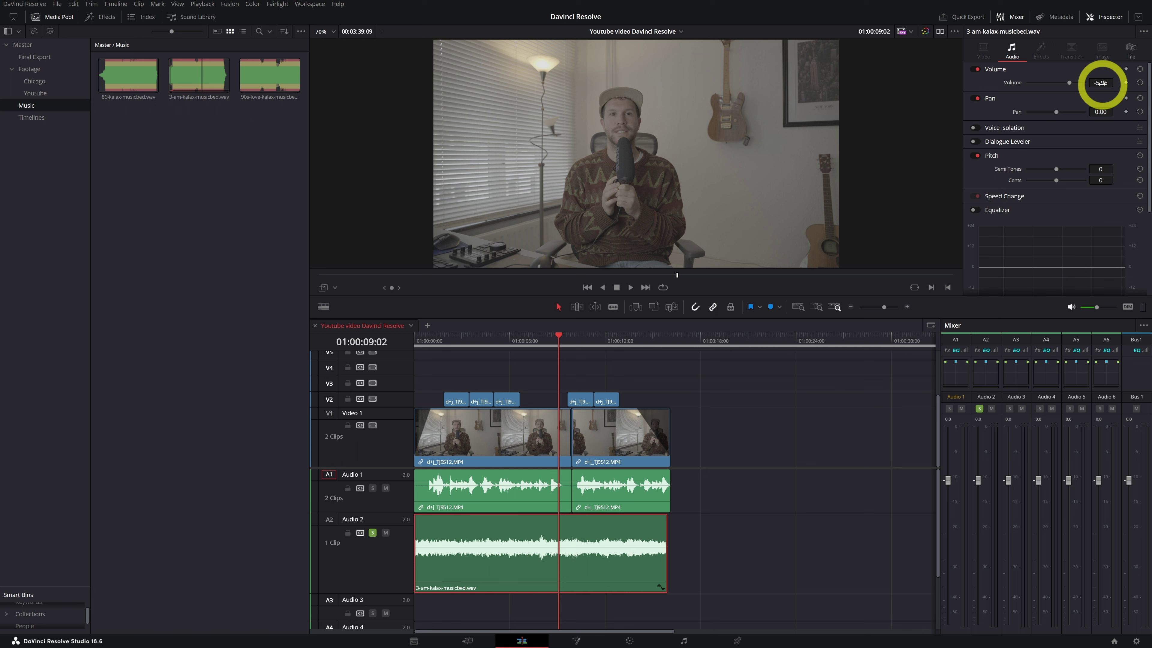
left_click(530, 547)
left_click_drag(532, 547, 533, 535)
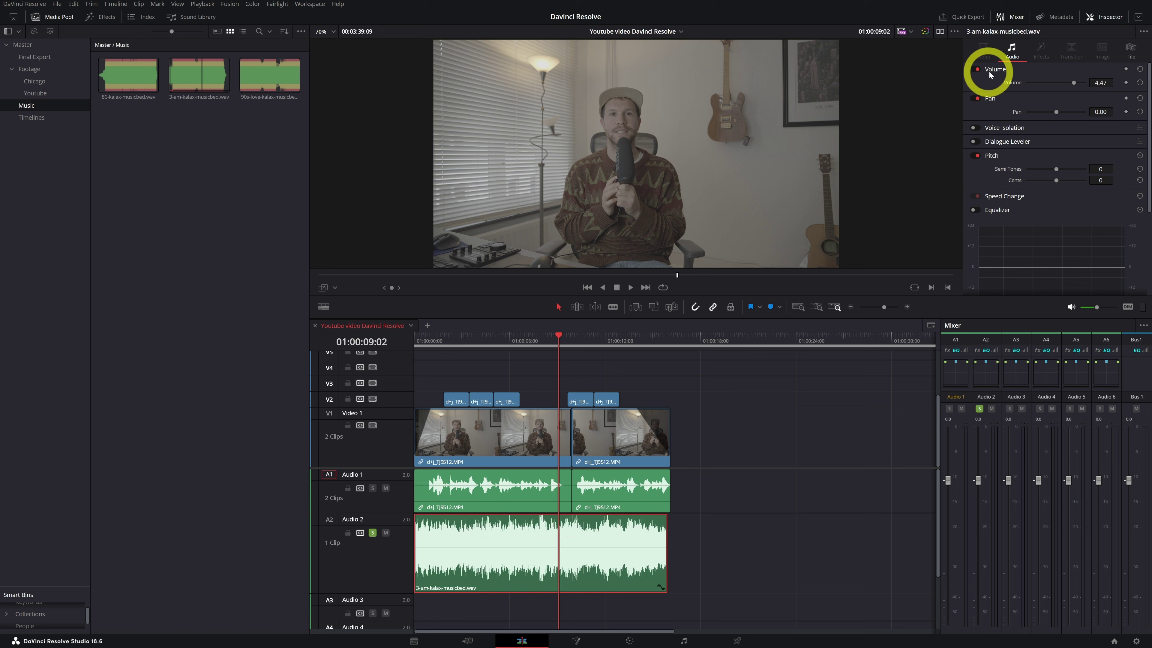
mouse_move(1090, 82)
left_mouse_down()
mouse_move(1047, 83)
mouse_move(1132, 59)
mouse_move(1041, 82)
mouse_move(1072, 83)
left_mouse_up()
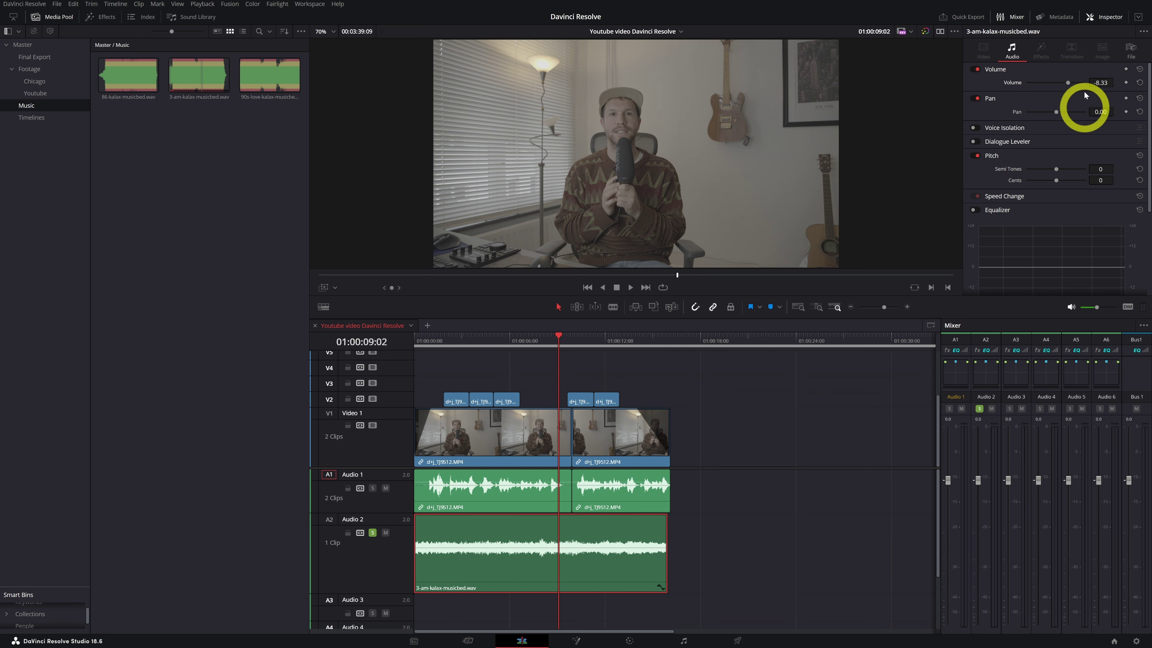
left_click(1140, 84)
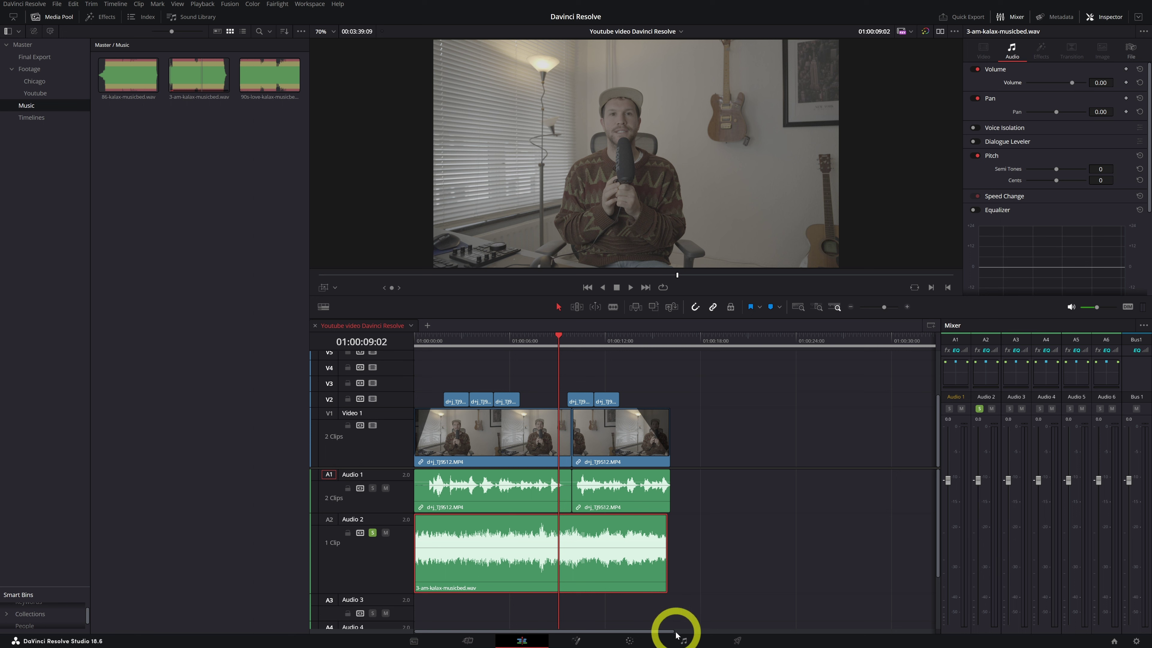
- Play the soloed music track from the timeline start and check its level on the Audio 2 meter
left_click_drag(500, 340, 323, 356)
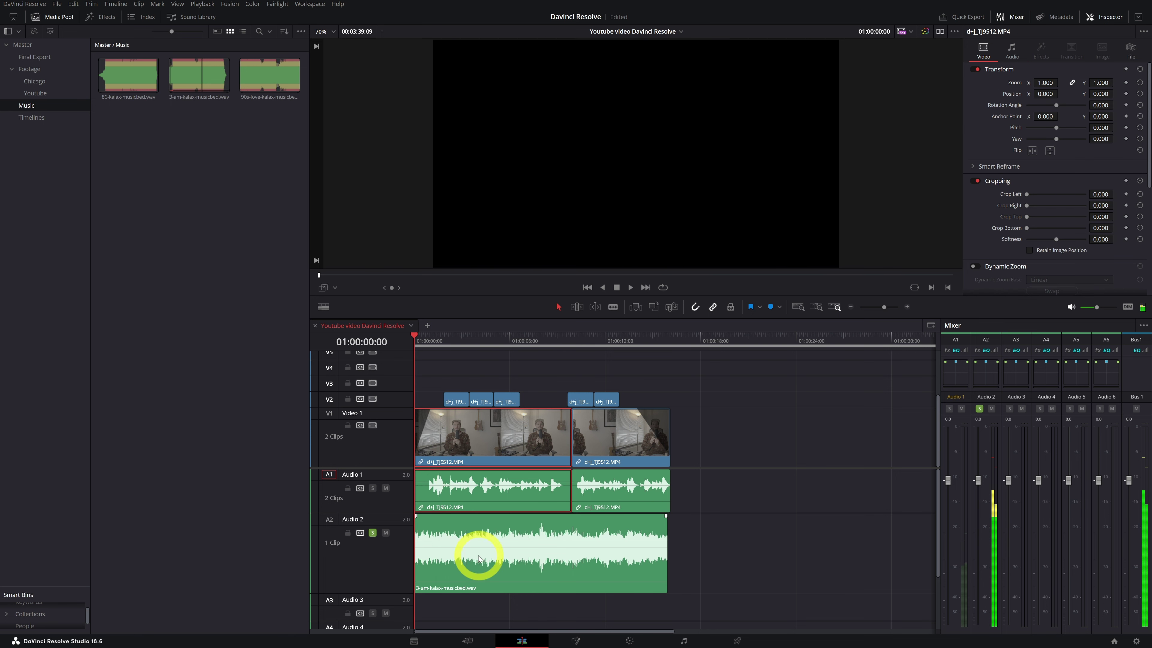
left_click(476, 553)
key("space")
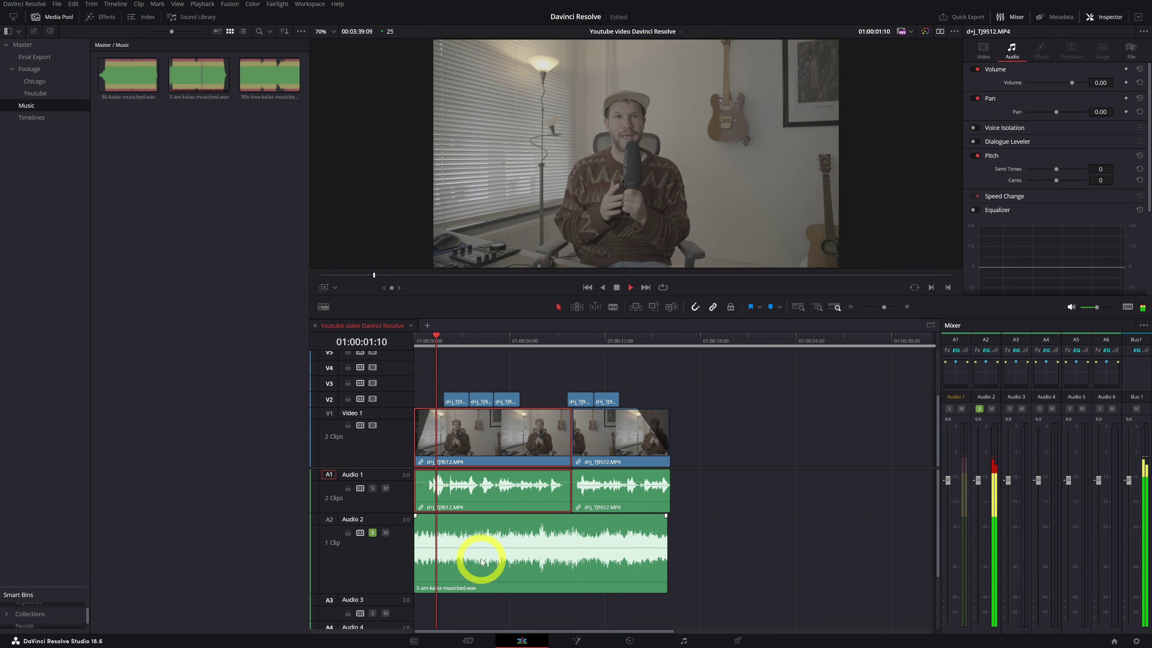
key("space")
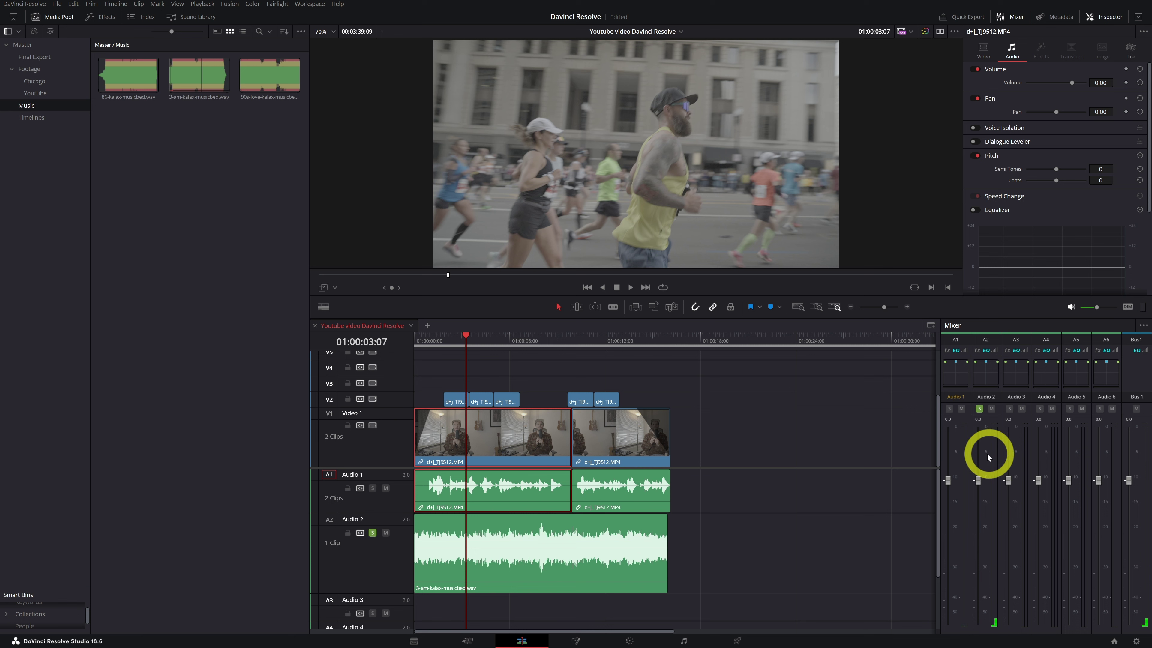
- Lower the music clip's volume to about -20.86 and play it from the timeline start to check the meter
left_click(521, 561)
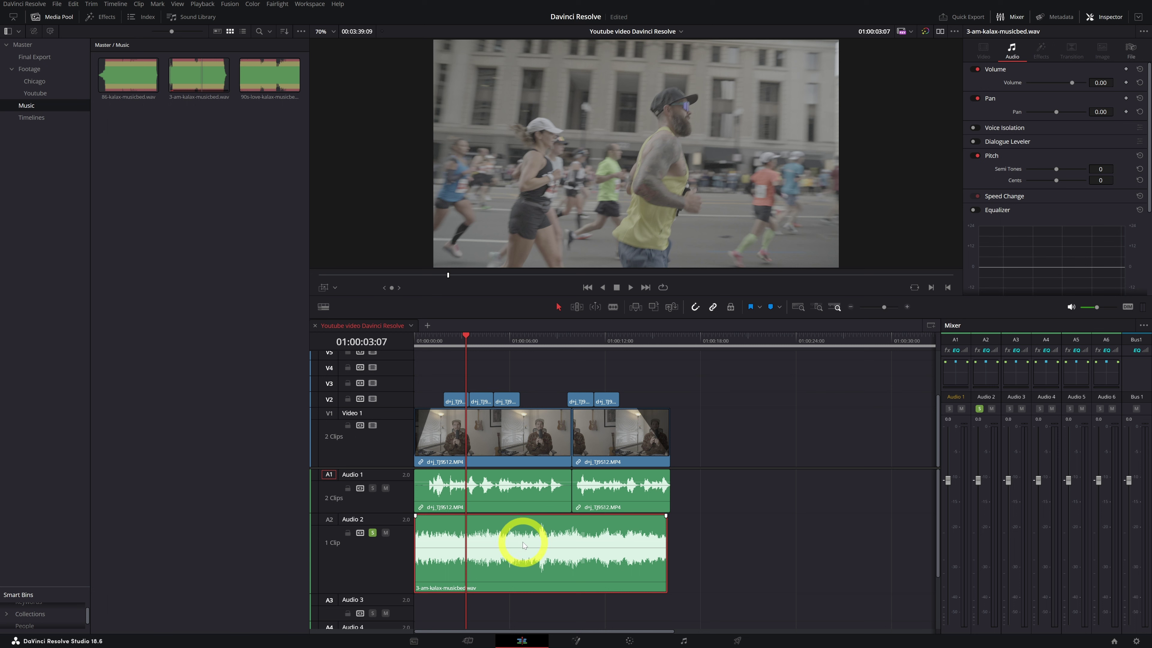
left_click_drag(523, 541, 518, 560)
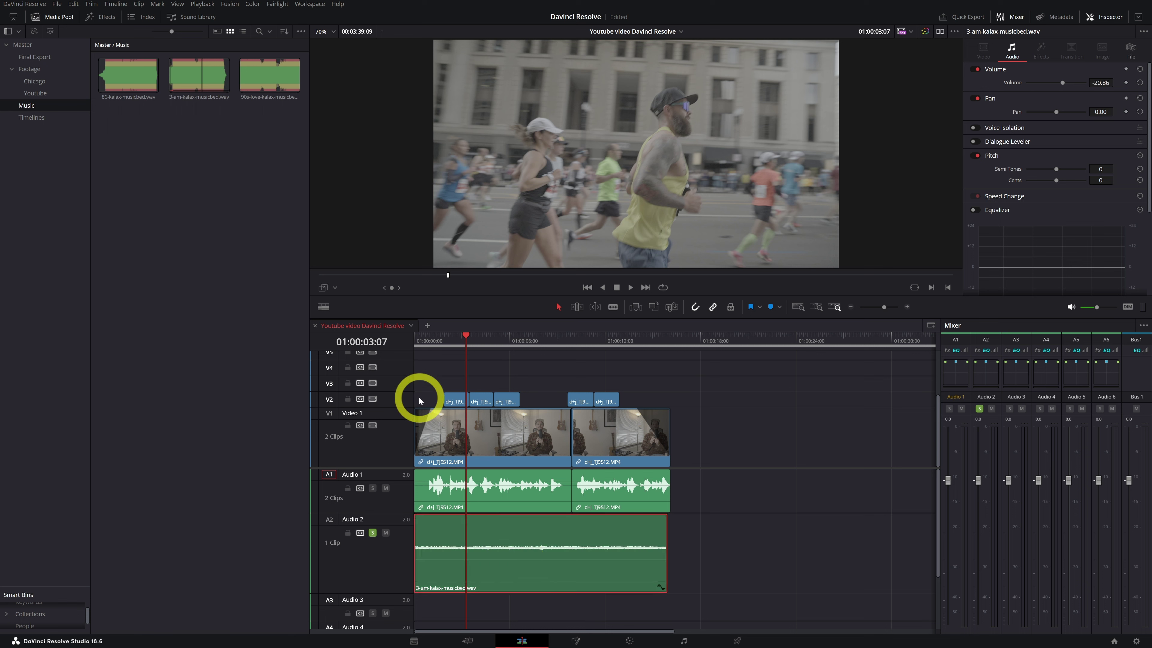
left_click_drag(447, 345, 353, 348)
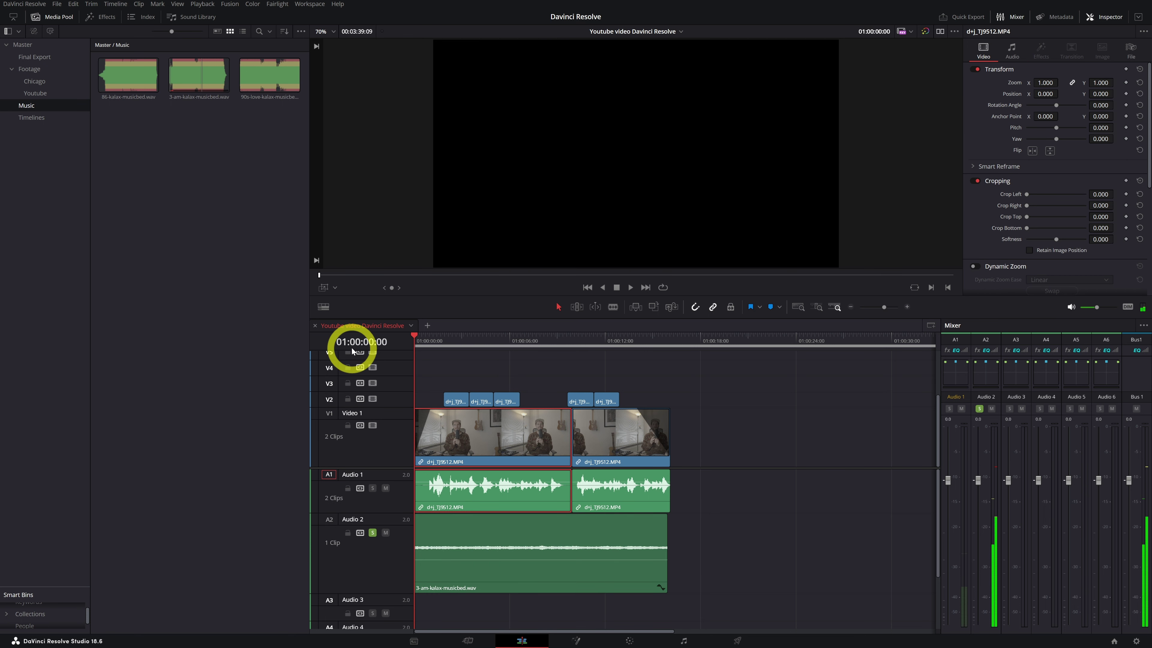
key("space")
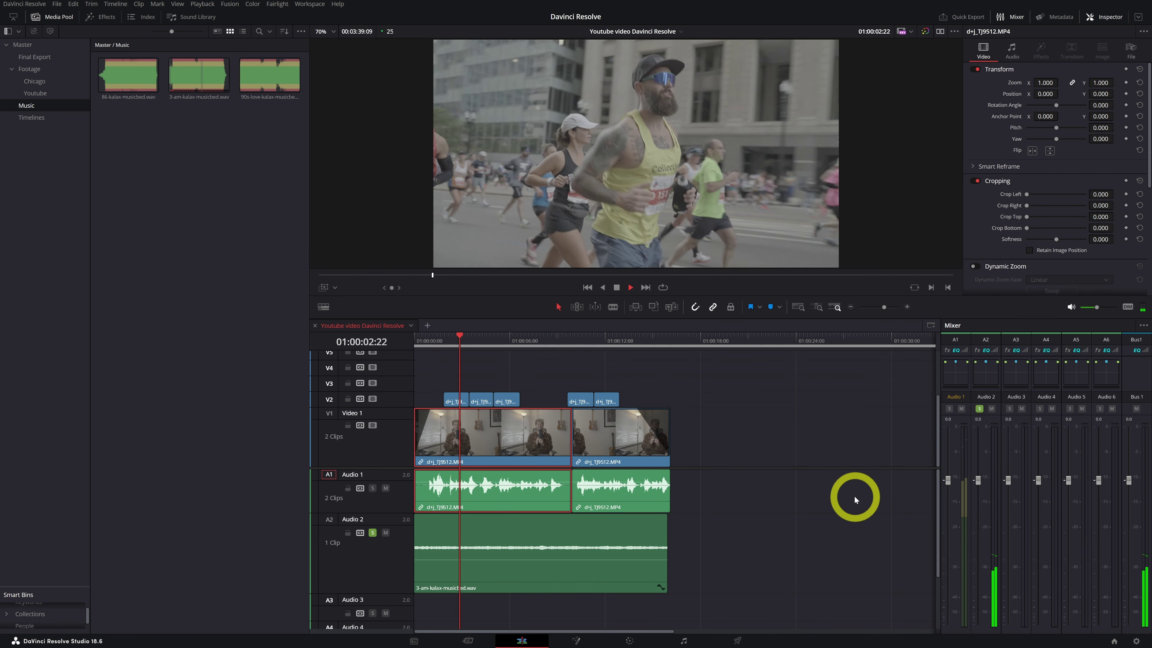
- Set the music clip's volume to about -11.26 and return the playhead to the timeline start
left_click(634, 582)
key("space")
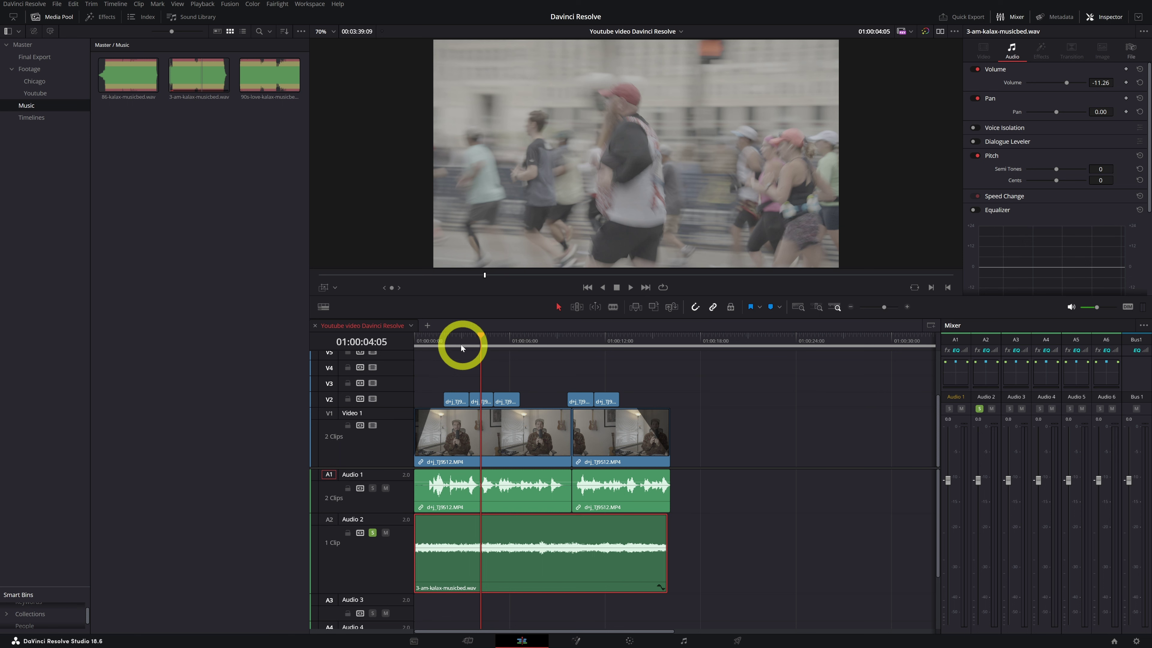
left_click_drag(460, 345, 357, 345)
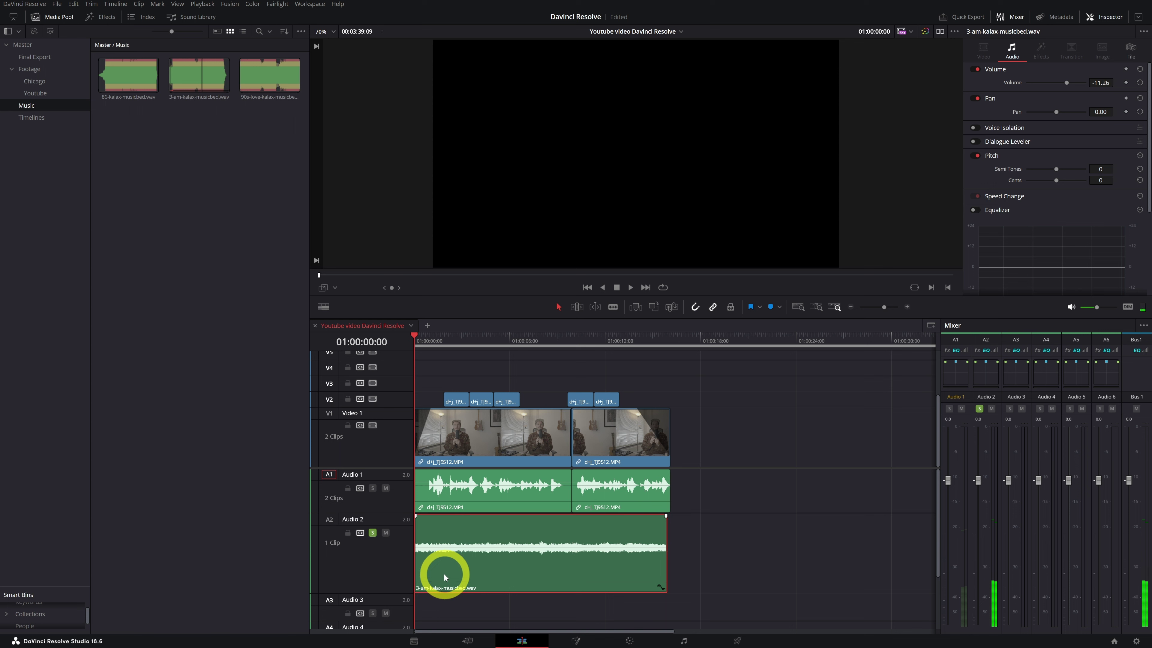
- Add a fade-in to the start of the music clip, ending just before the 01:00:04:00 mark
key("shift+z")
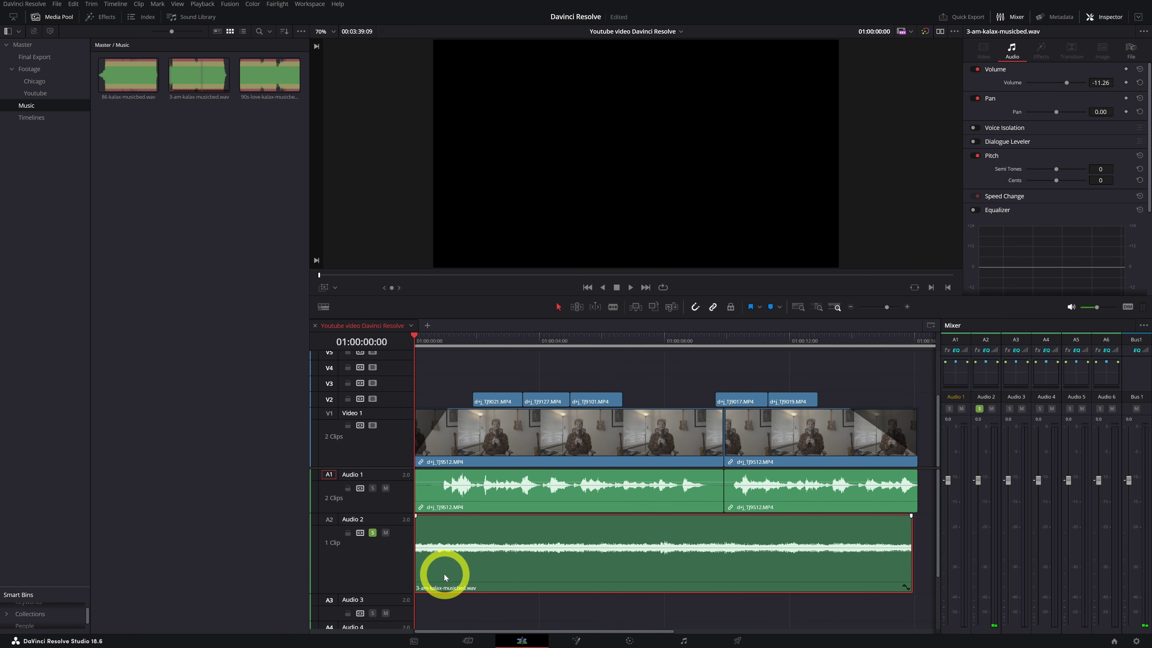
scroll(445, 574, "up", 1)
scroll(445, 575, "right", 2)
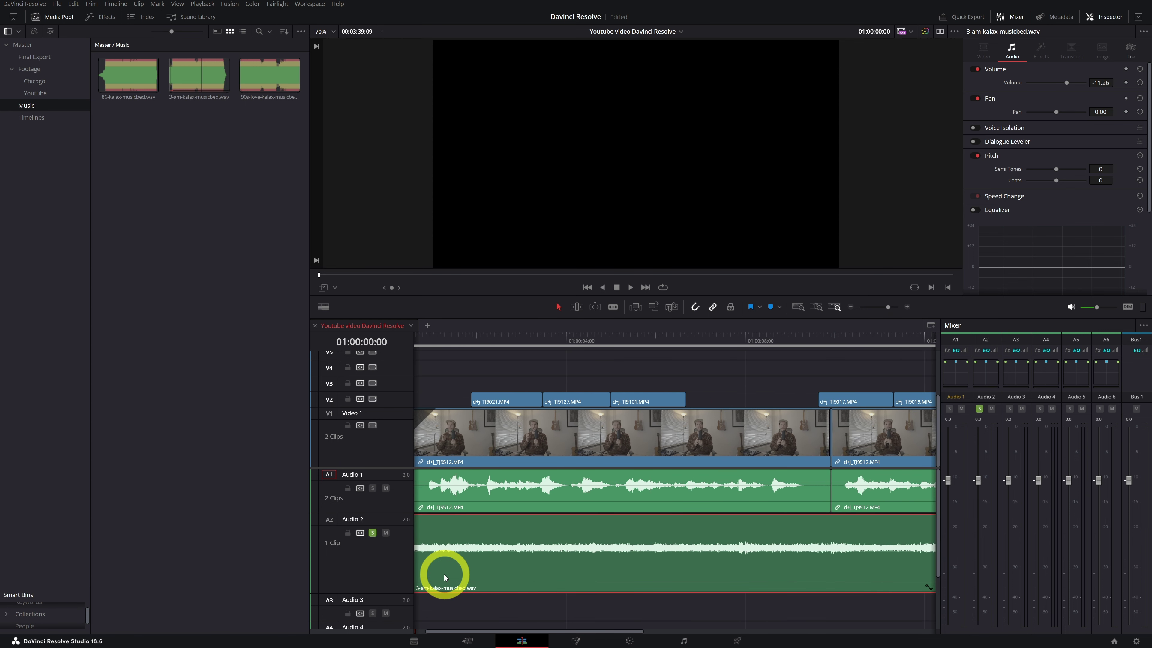
scroll(443, 574, "left", 2)
scroll(443, 574, "down", 3)
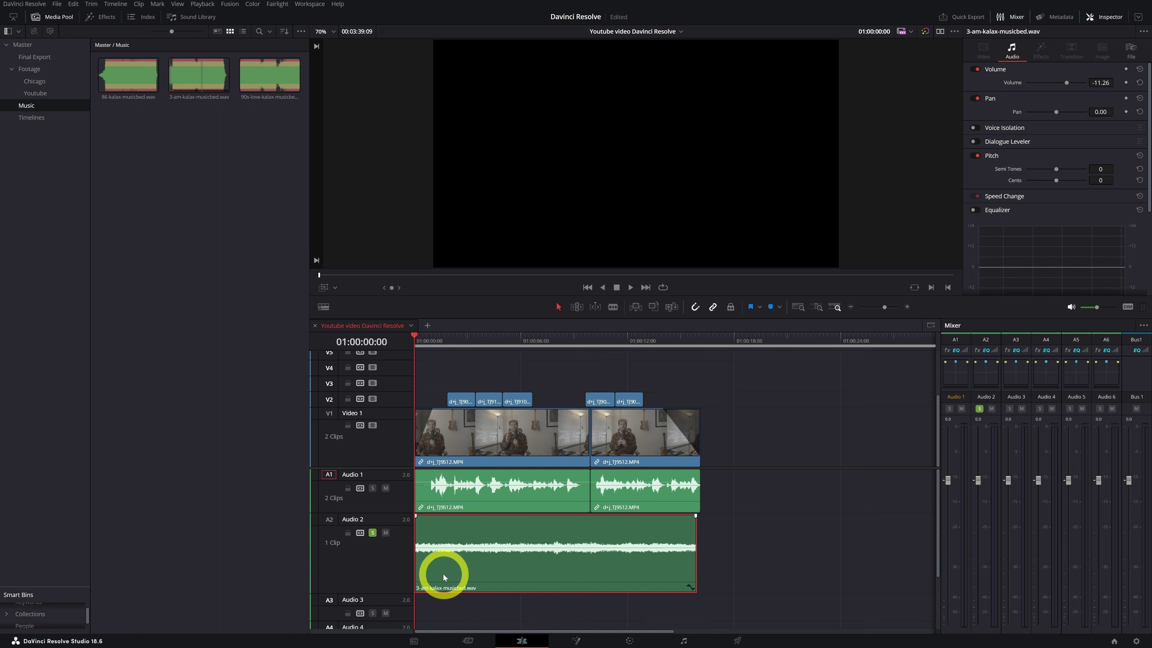
scroll(467, 599, "up", 3)
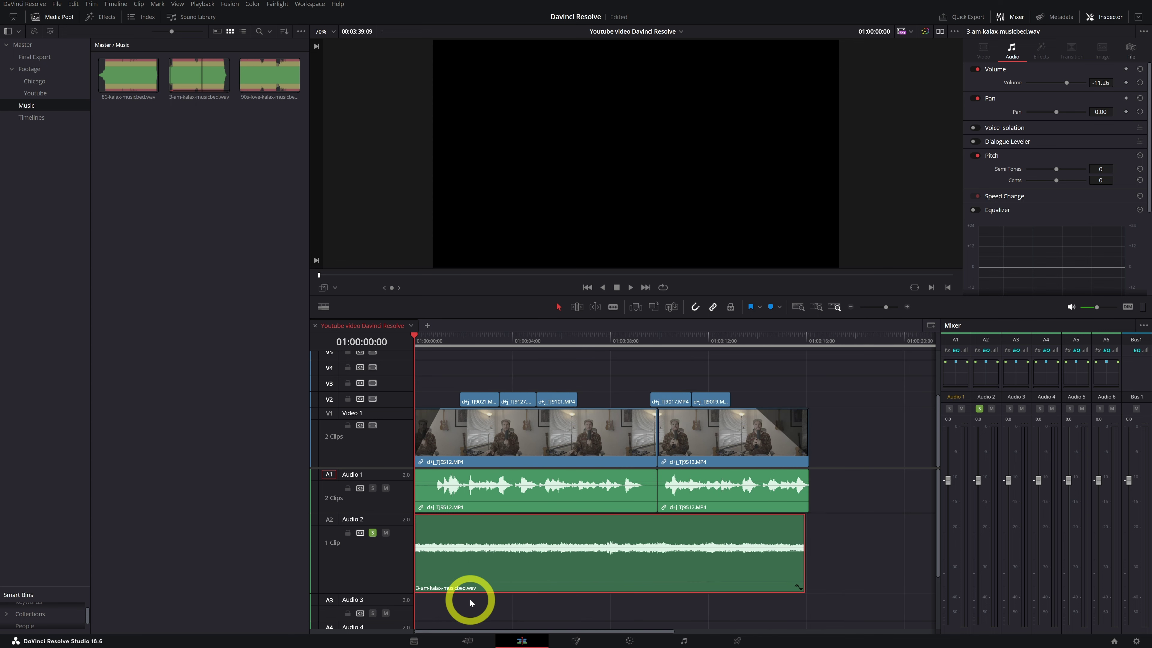
mouse_move(416, 516)
left_mouse_down()
mouse_move(428, 520)
mouse_move(411, 519)
mouse_move(420, 516)
left_mouse_up()
left_click_drag(422, 516, 556, 516)
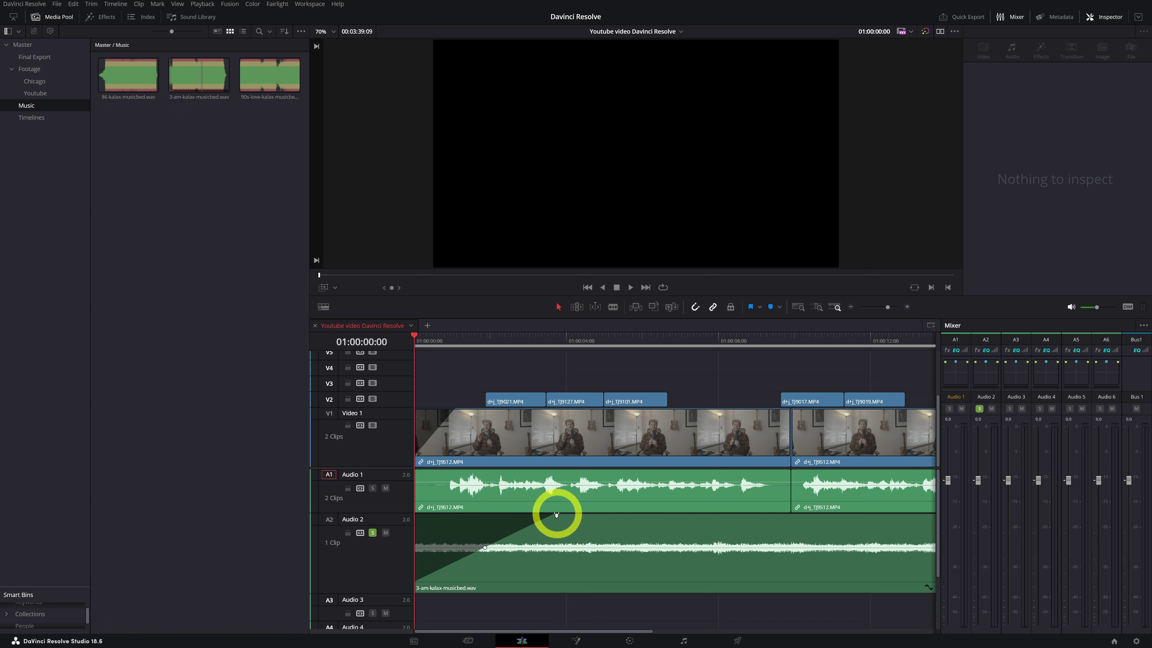
- Play the opening seconds of the timeline to hear the music's fade-in
left_click(556, 529)
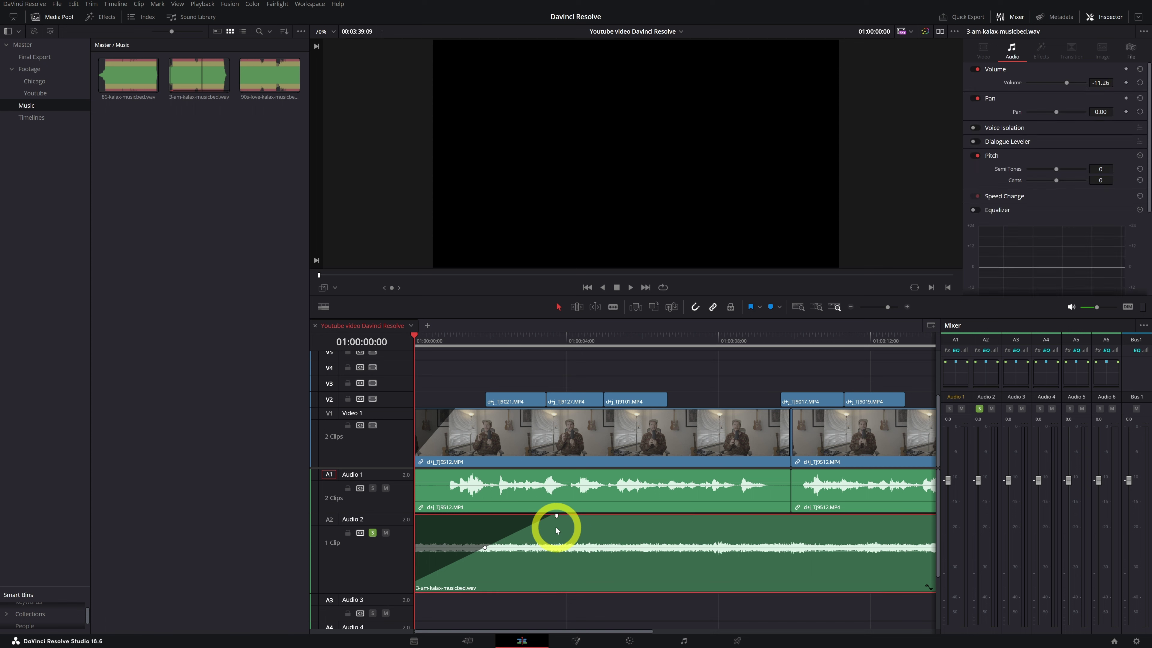
left_click(553, 496)
key("space")
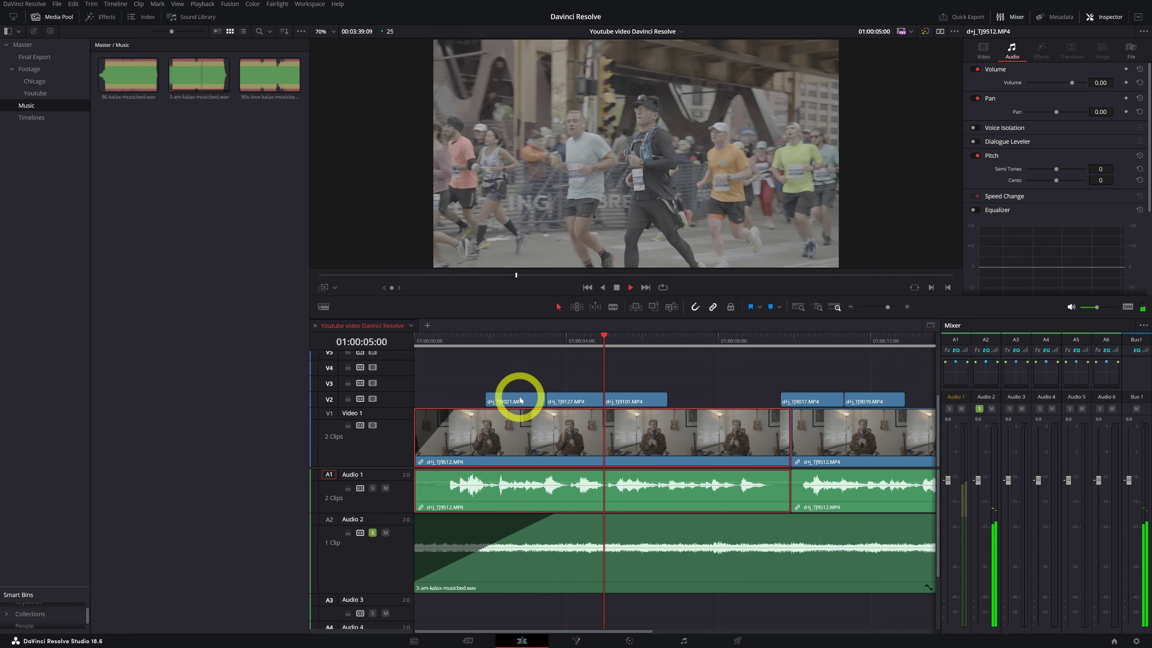
key("space")
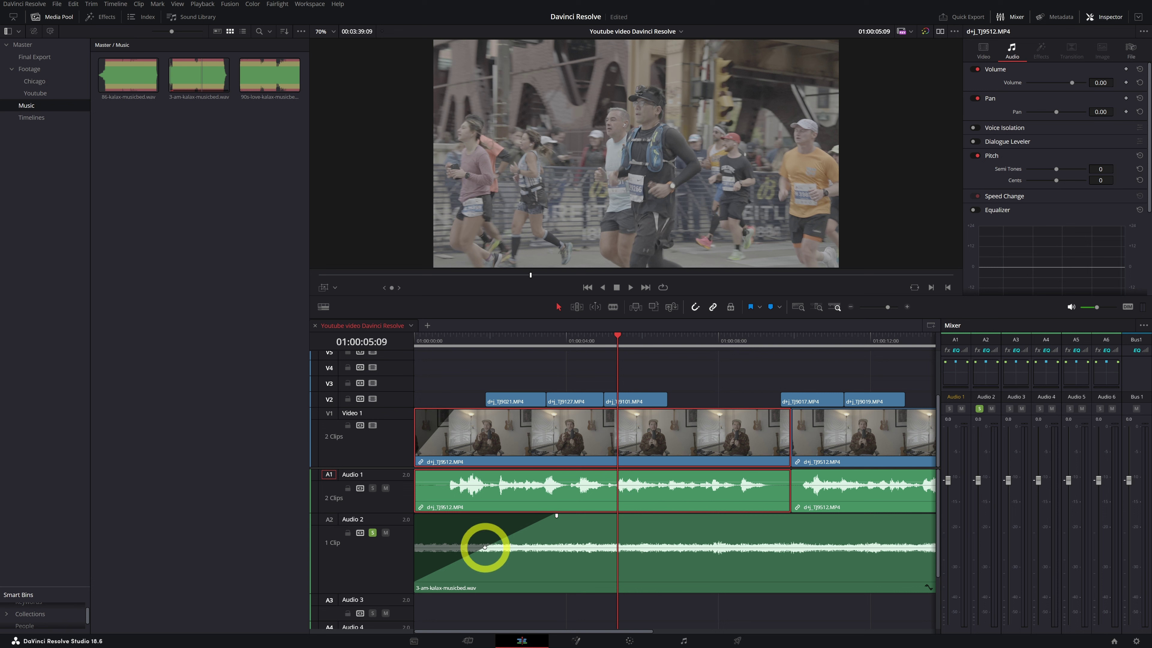
- Bend the music's fade-in into a slow-starting curve extended to about 01:00:06:00, and play it from the timeline start
left_click_drag(485, 547, 511, 555)
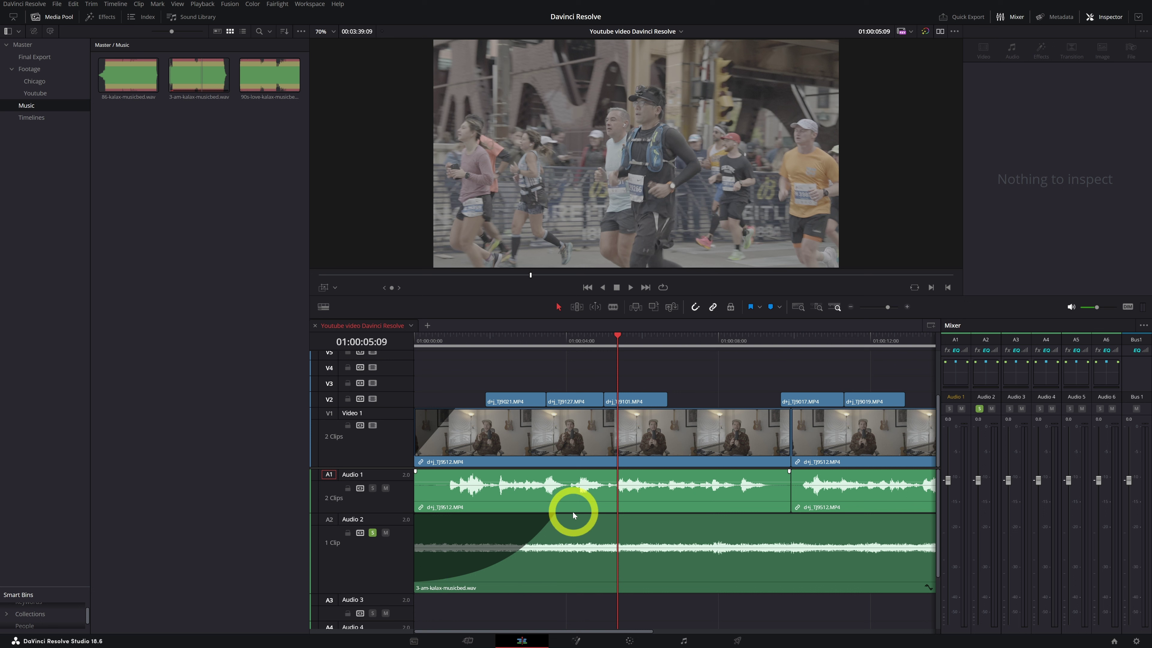
left_click_drag(556, 516, 647, 516)
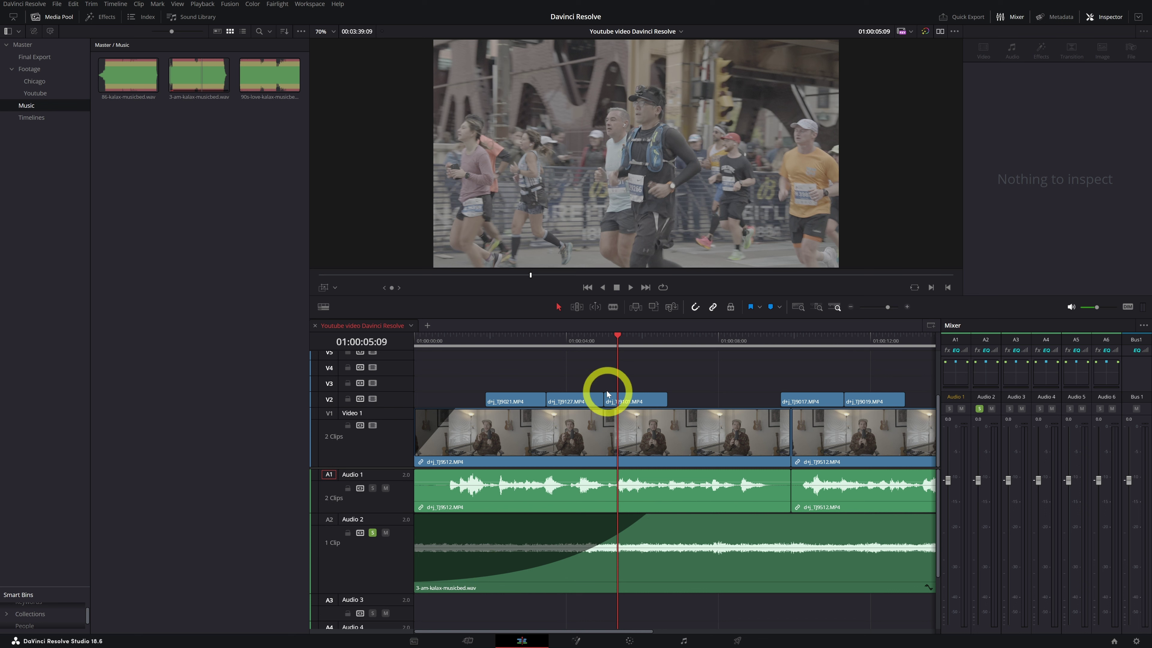
key("space")
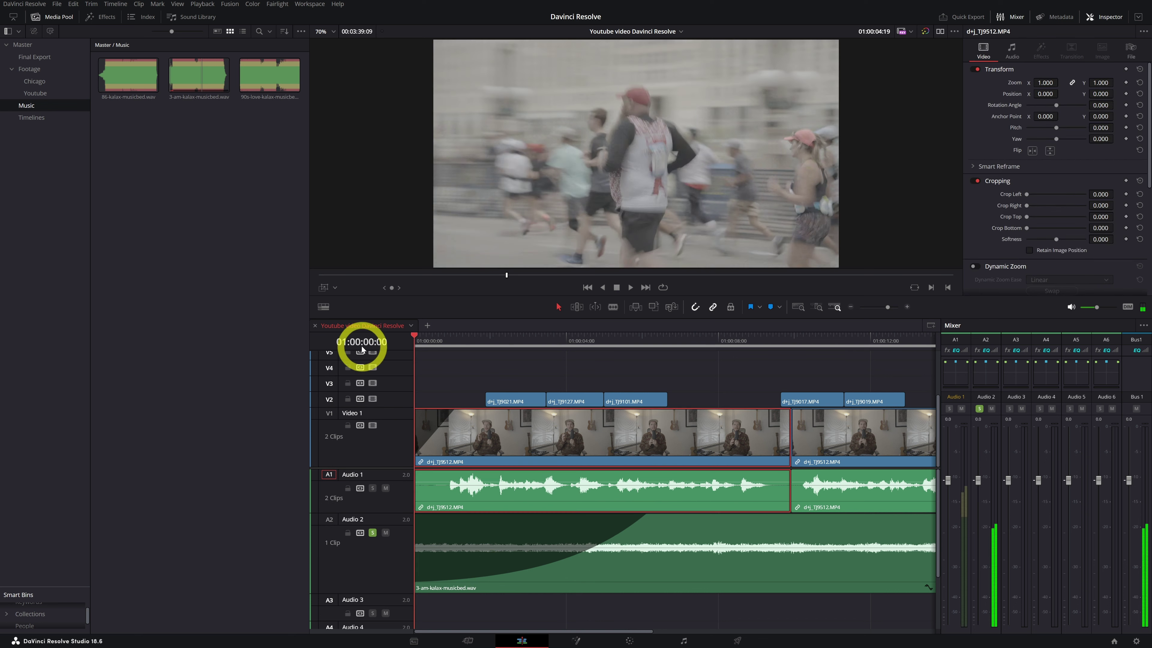
key("Home")
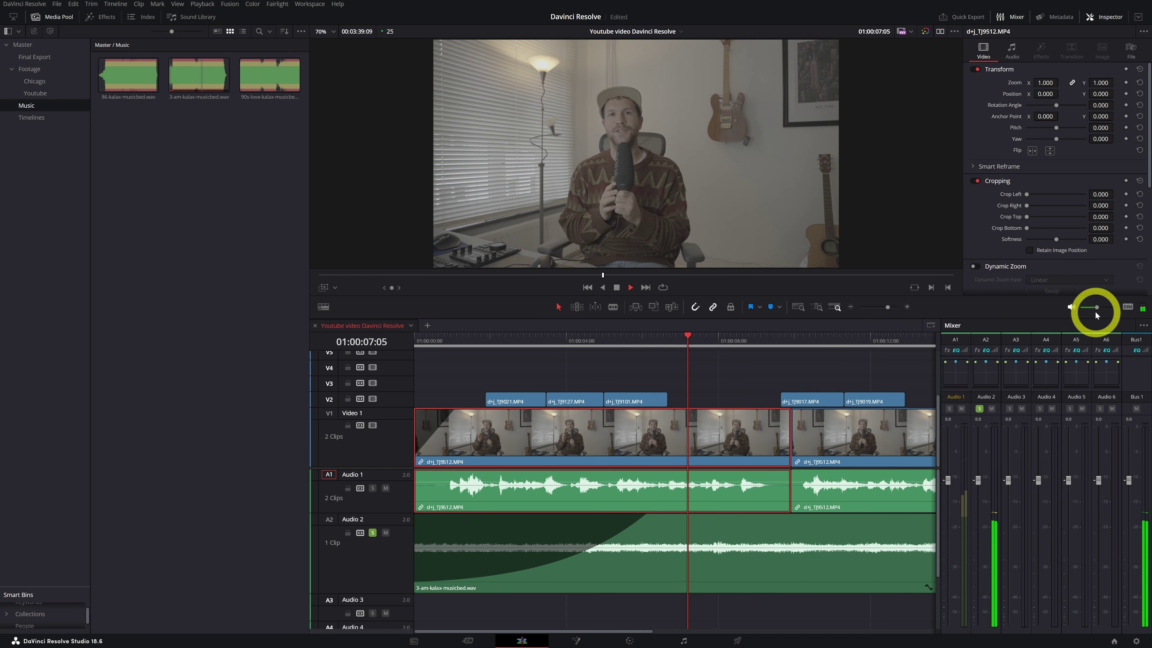
mouse_move(1097, 313)
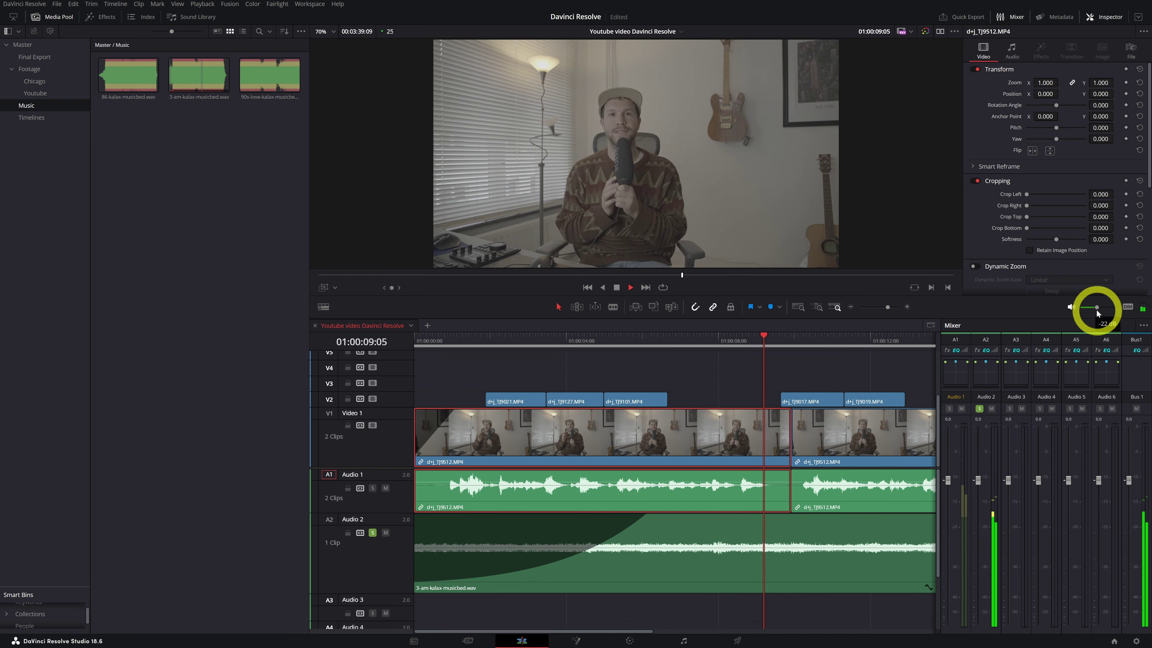
- Add a curved fade-out of about 01:12 (seconds and frames) to the end of the music clip
scroll(620, 569, "right", 7)
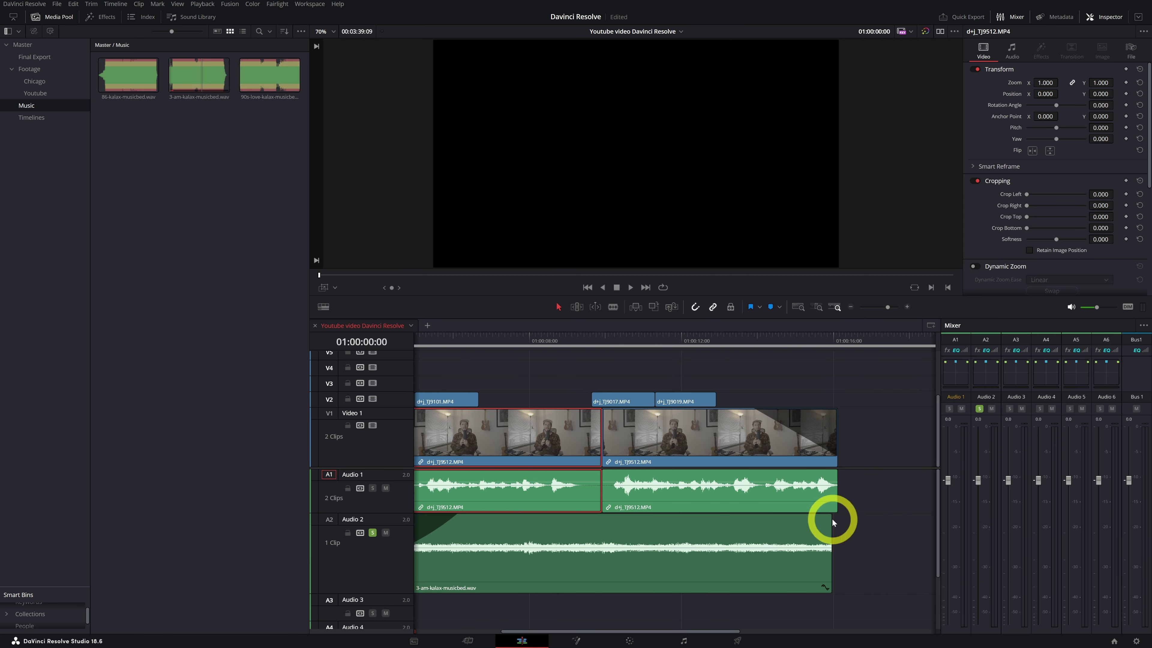
left_click_drag(829, 515, 794, 516)
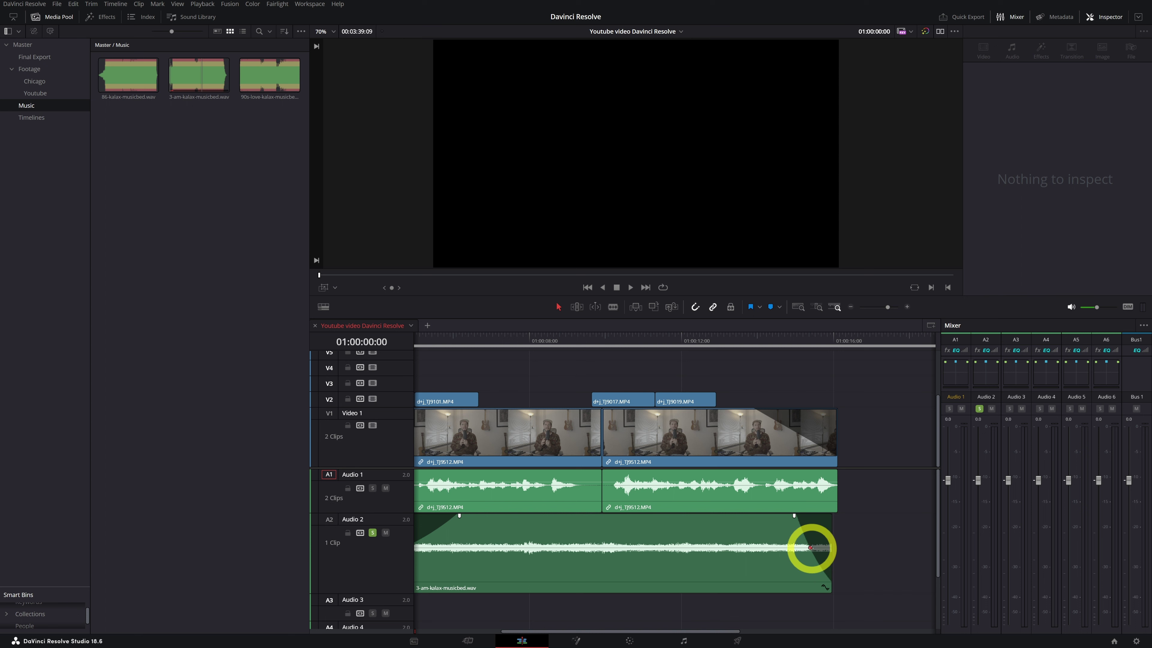
left_click_drag(793, 516, 774, 515)
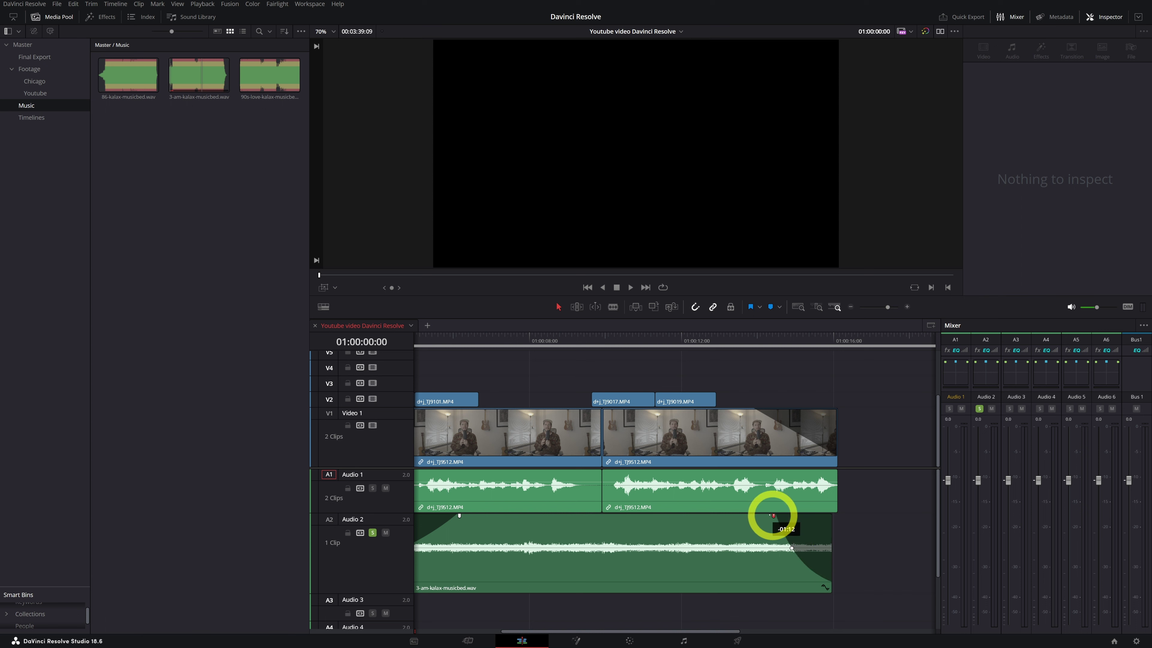
- Raise the monitoring volume slightly and play the timeline from its start with Audio 2 unsoloed to hear the faded music under the dialogue
scroll(548, 393, "left", 5)
left_click(535, 431)
left_click_drag(1096, 310, 1101, 309)
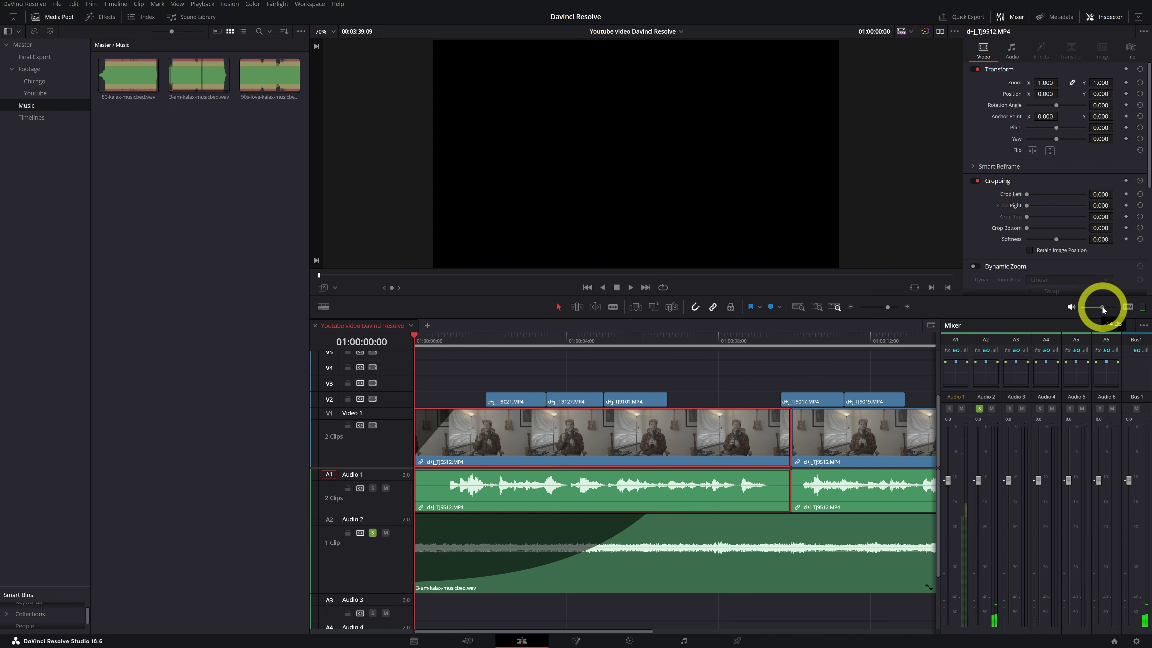
key("space")
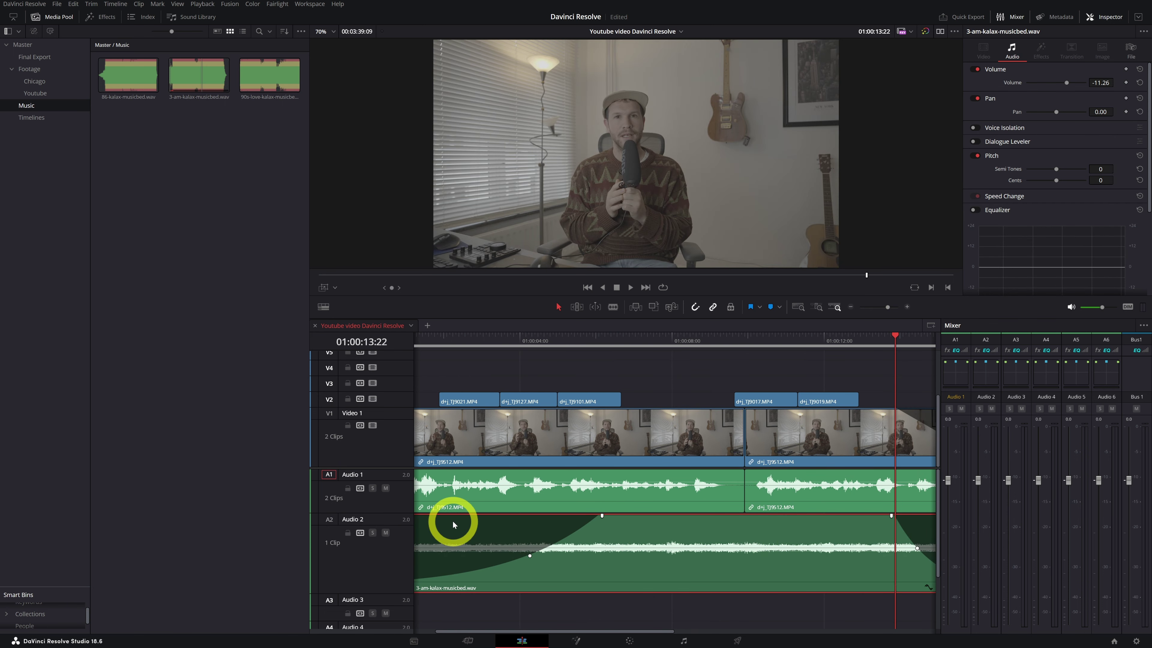
key("Home")
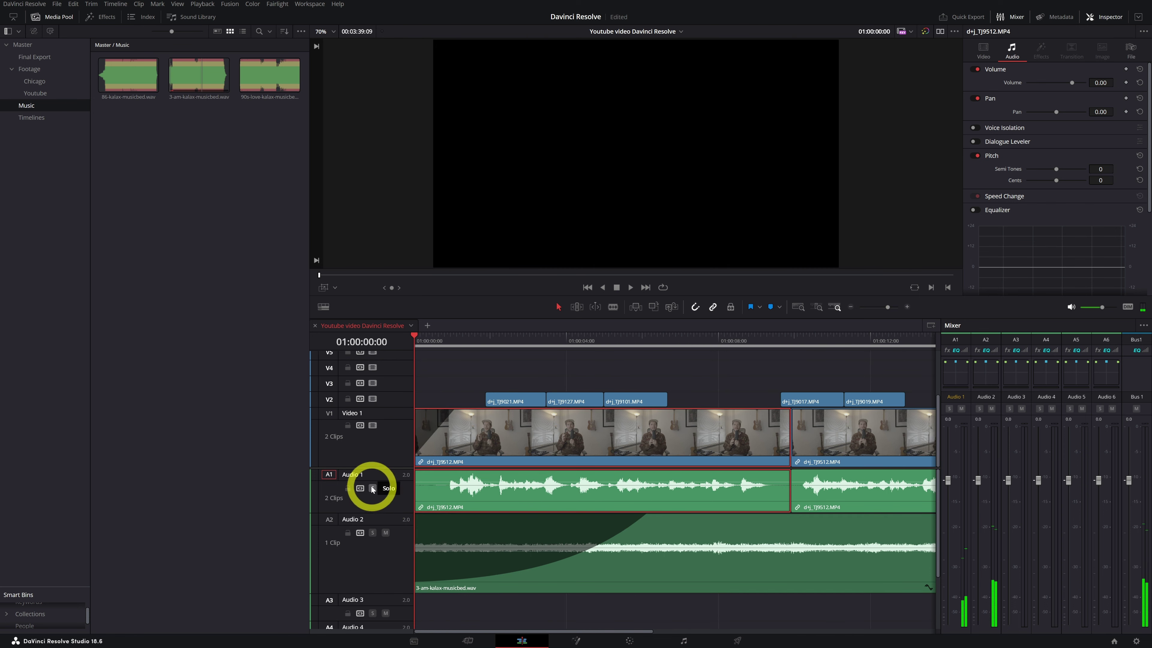
- Solo Audio 1 and play the opening seconds of the timeline from its start to hear the dialogue alone
key("space")
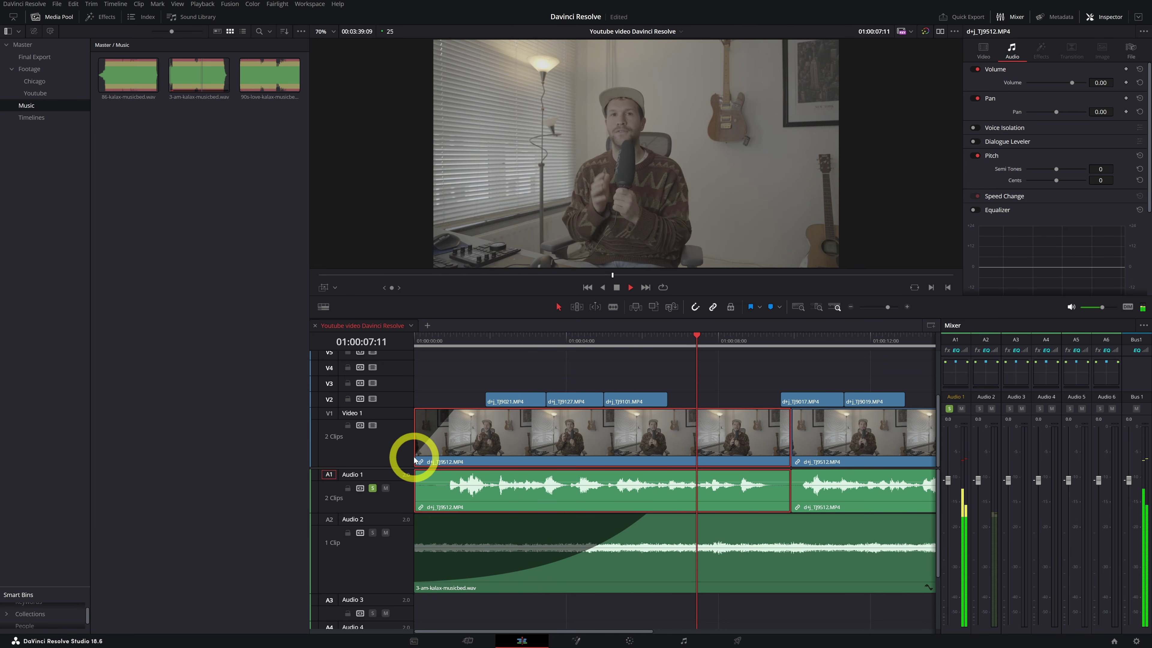
key("space")
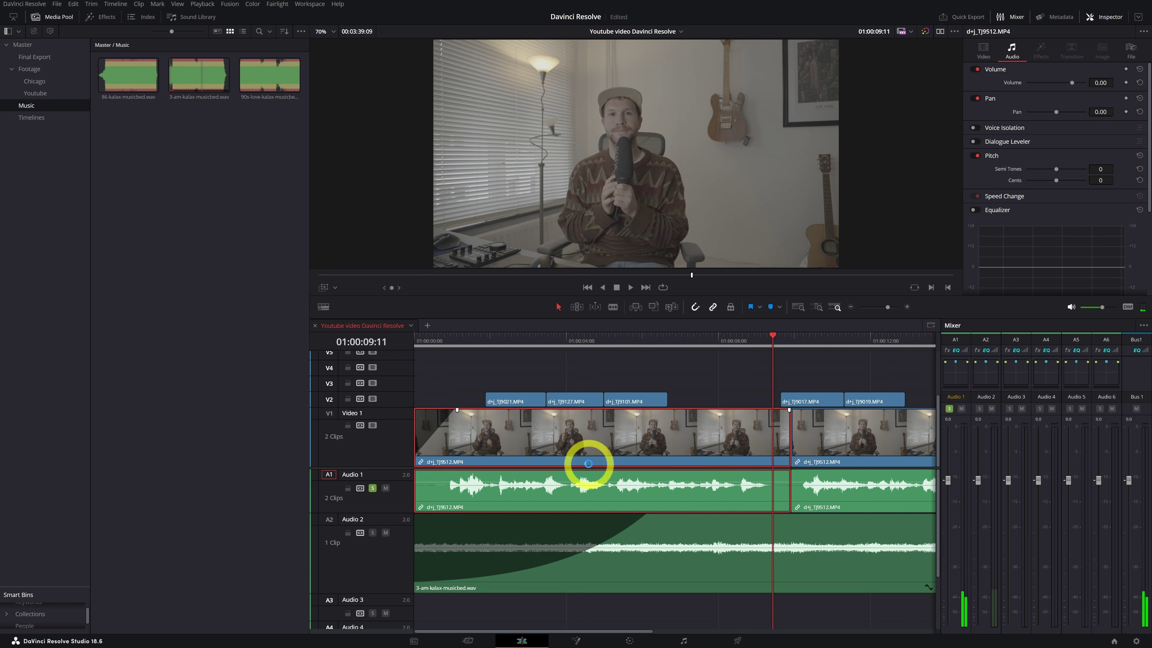
mouse_move(619, 524)
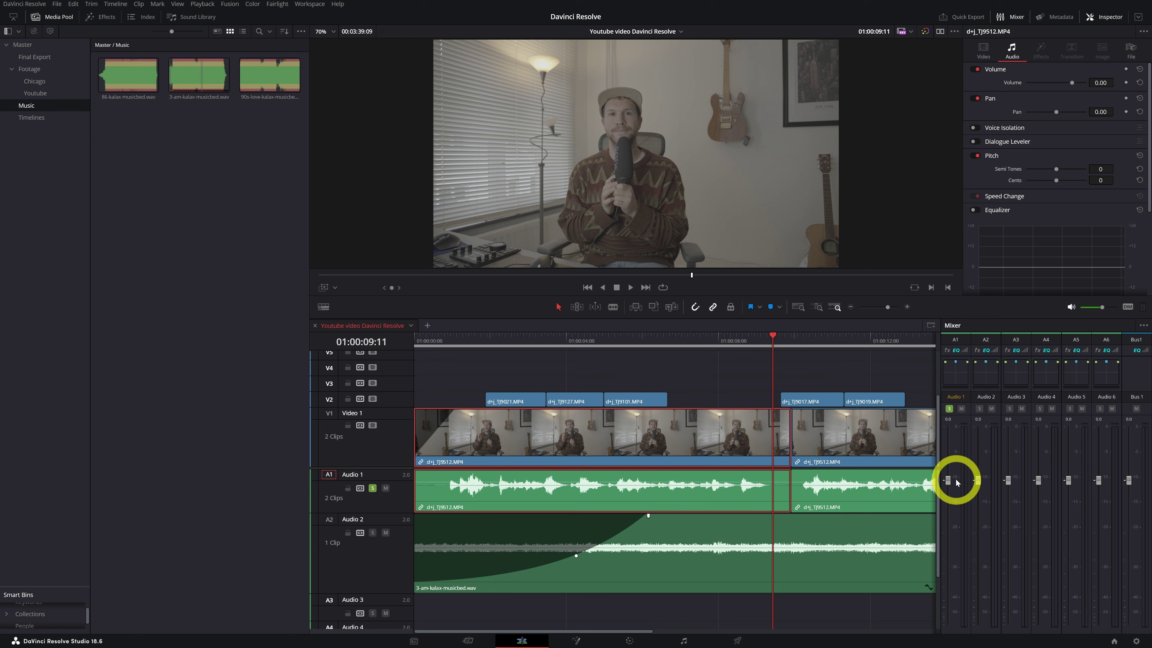
left_click_drag(650, 340, 416, 360)
key("space")
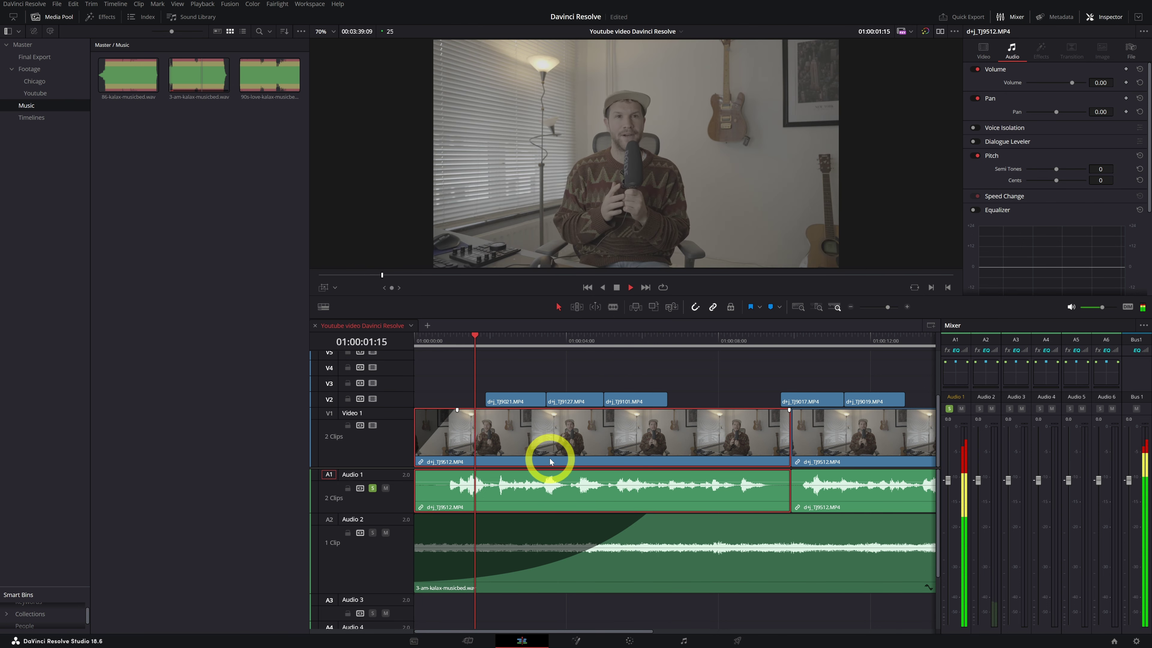
key("space")
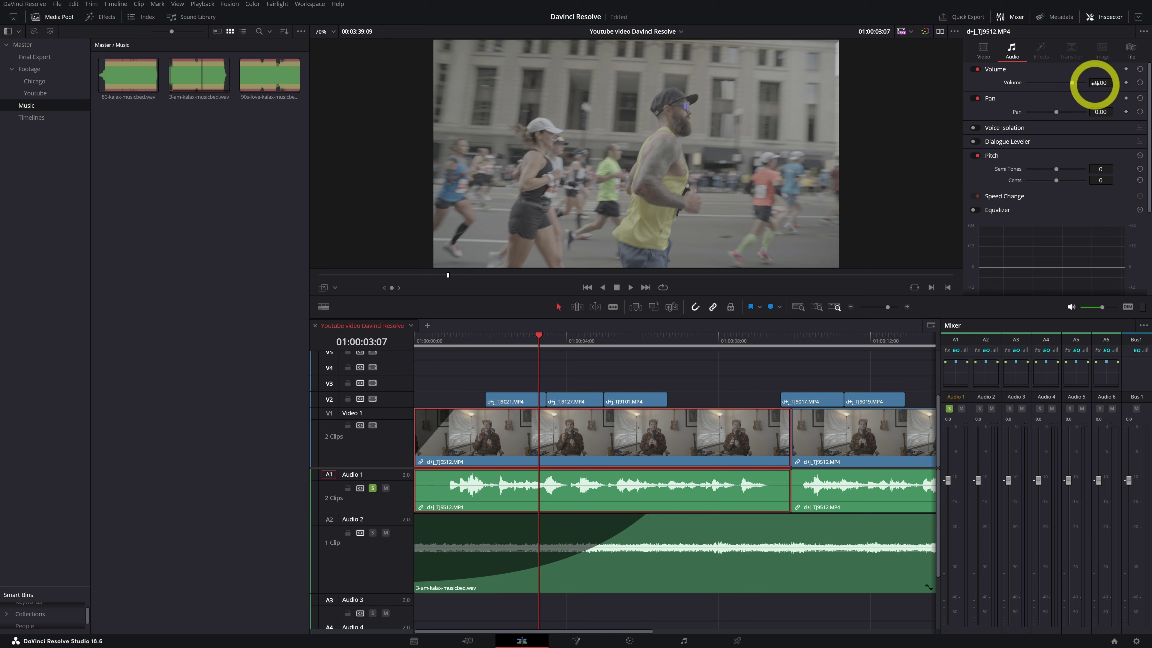
- Set the first dialogue clip's volume to -3.00 and play the soloed dialogue to check its level
left_click_drag(1100, 83, 1095, 83)
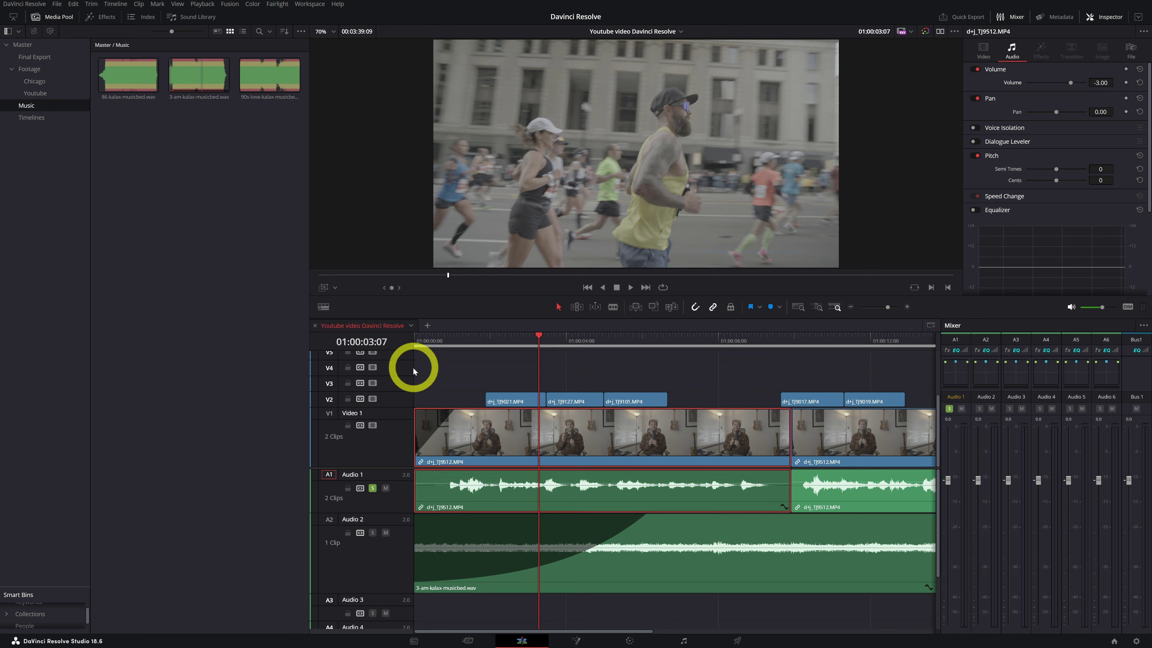
left_click(431, 346)
key("space")
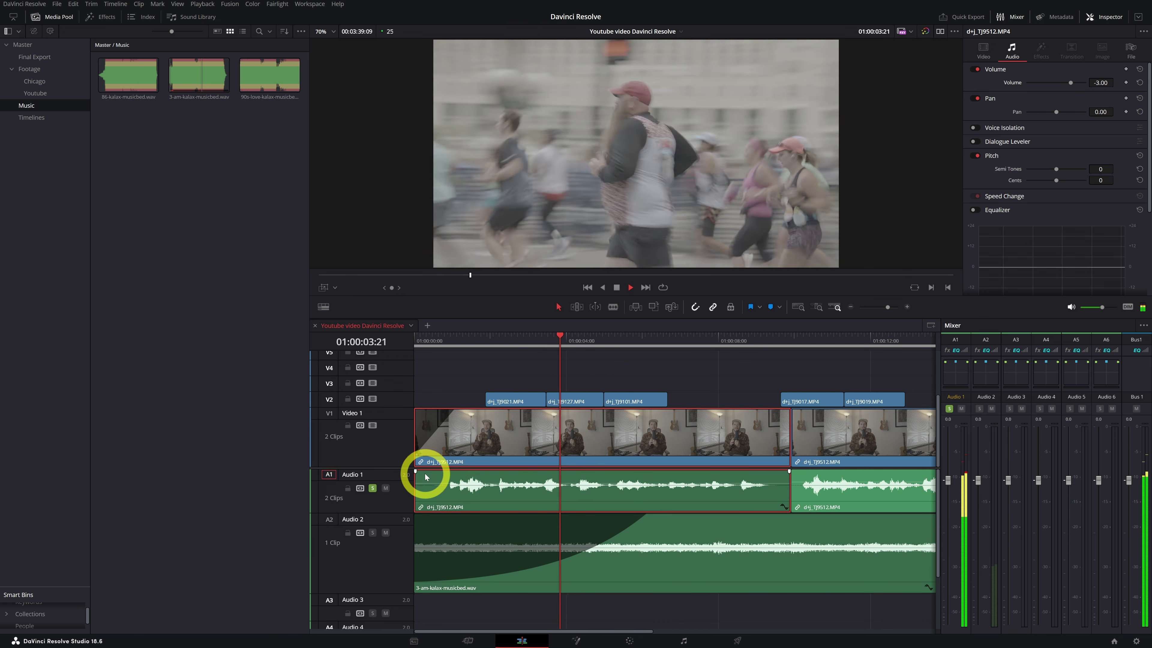
key("space")
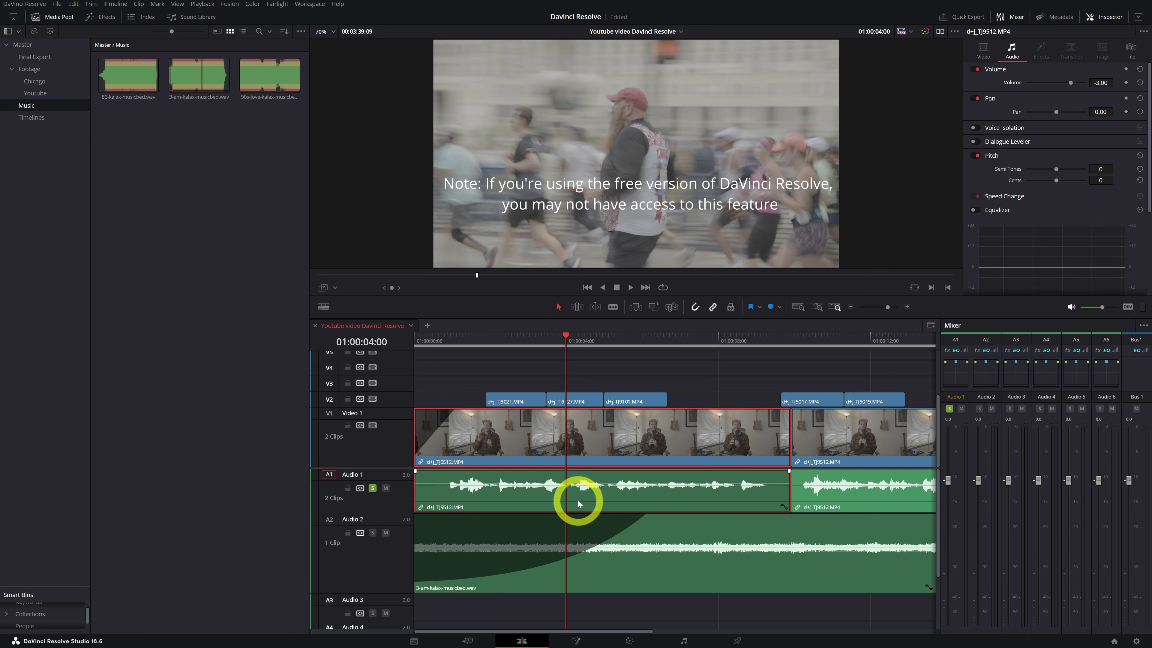
left_click(431, 344)
key("space")
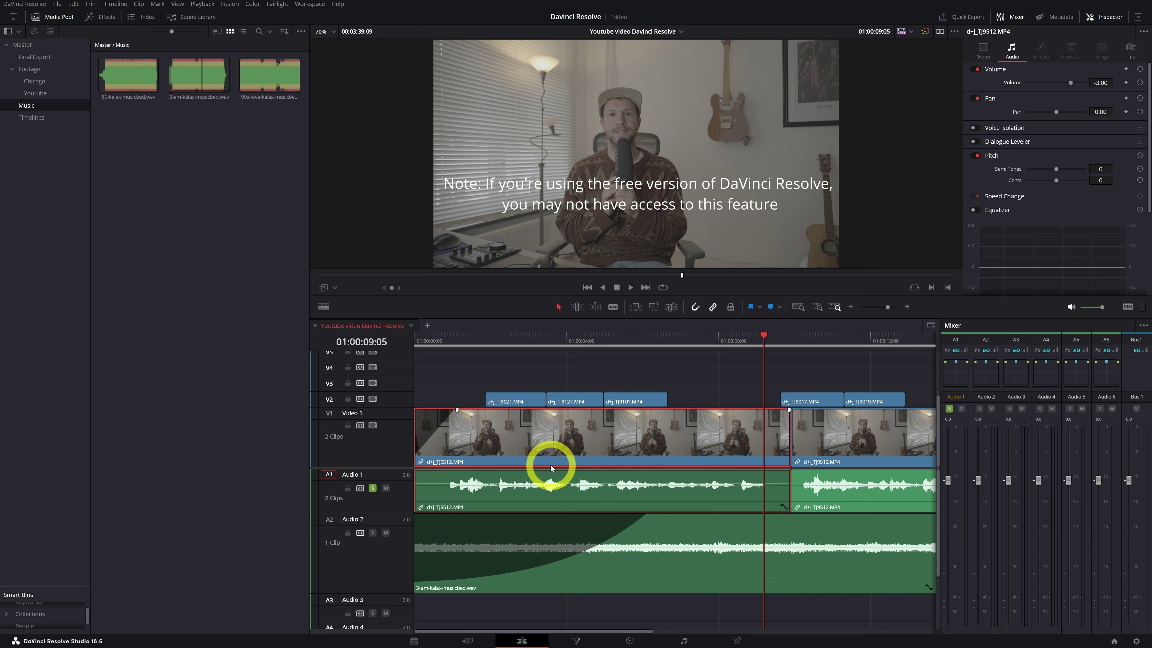
- Turn on Voice Isolation for the first dialogue clip with an amount of 80, and play it near the timeline start
left_click(973, 128)
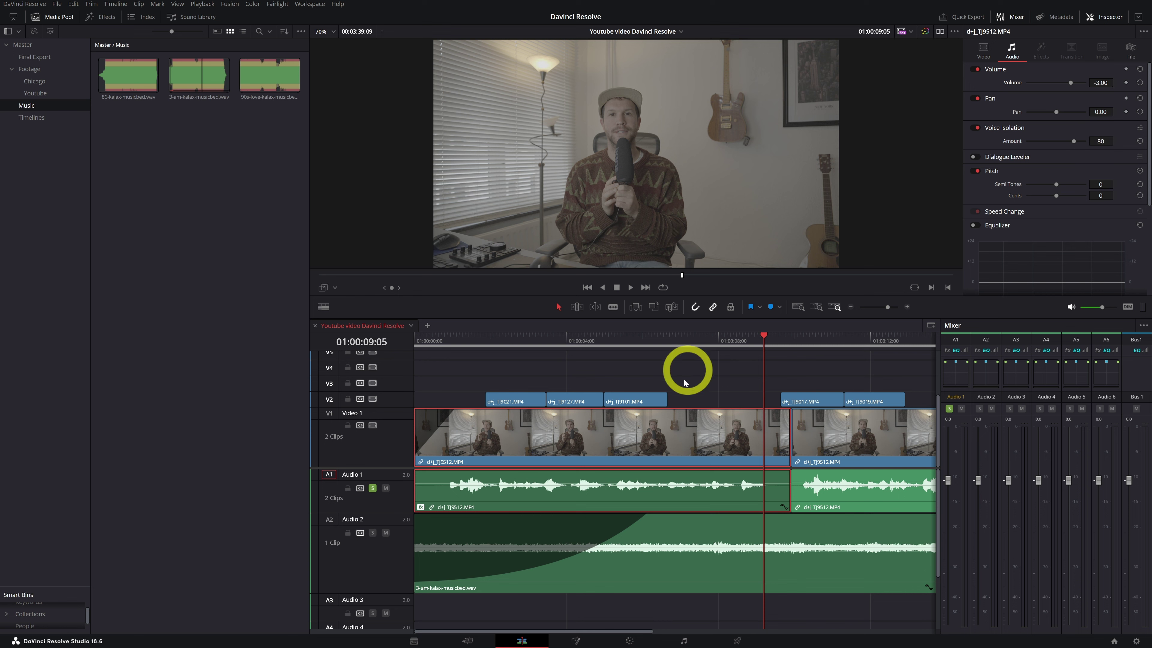
left_click(449, 352)
key("space")
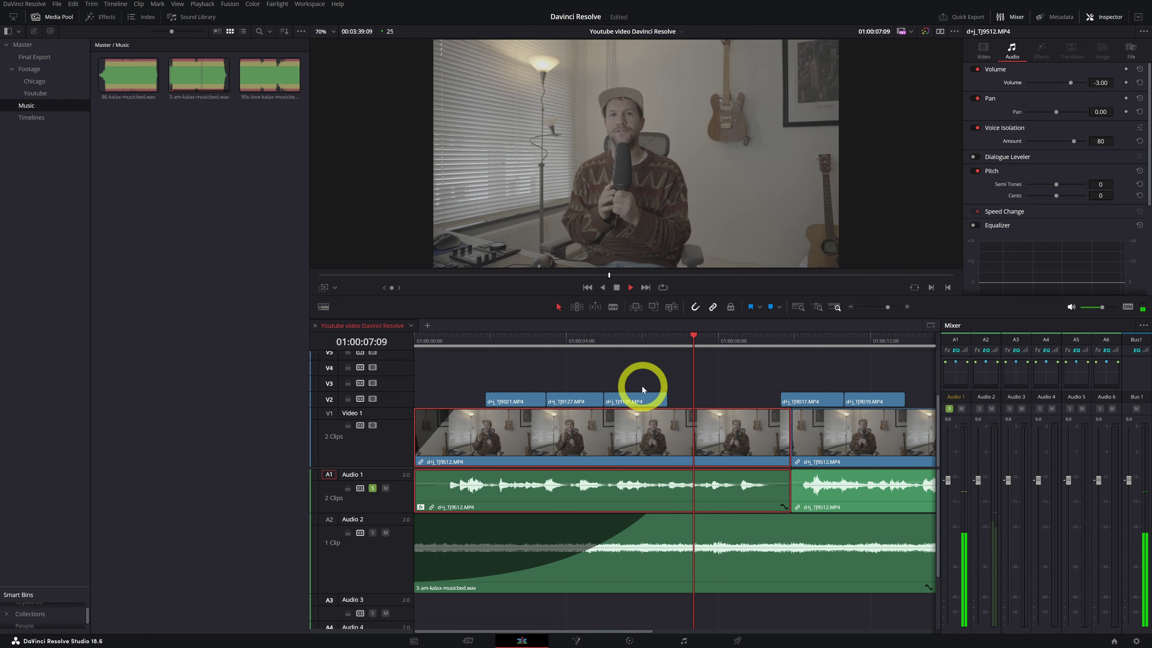
key("space")
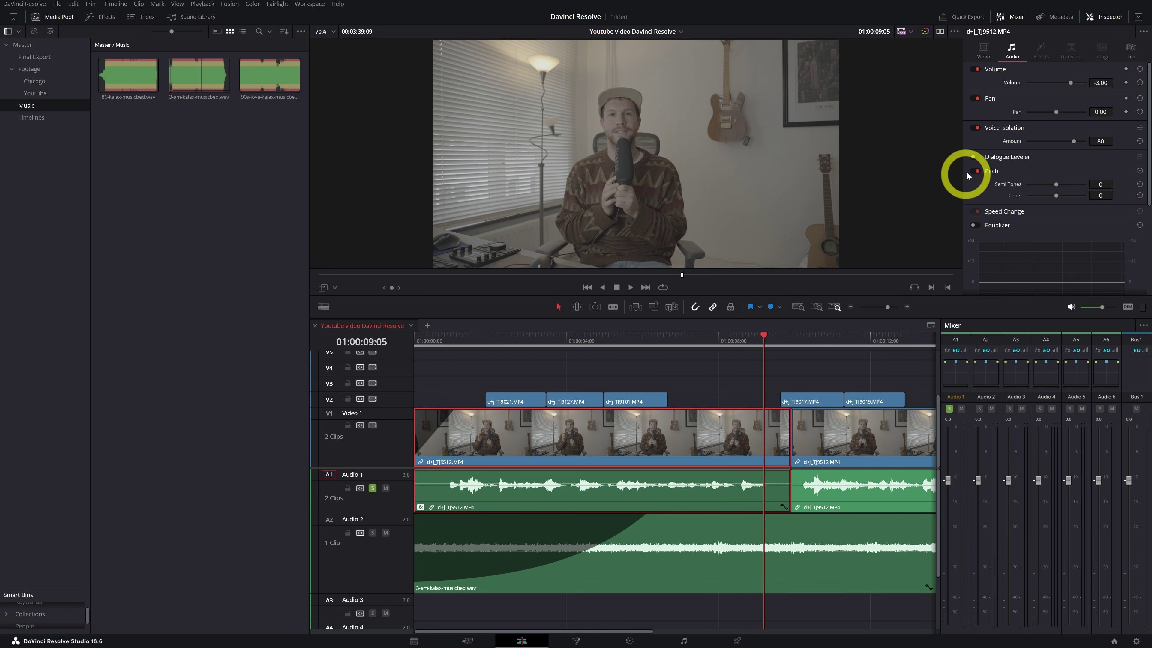
- Turn on Dialogue Leveler for the first dialogue clip in "More lift for low levels" mode, and play it from the timeline start
left_click(1007, 159)
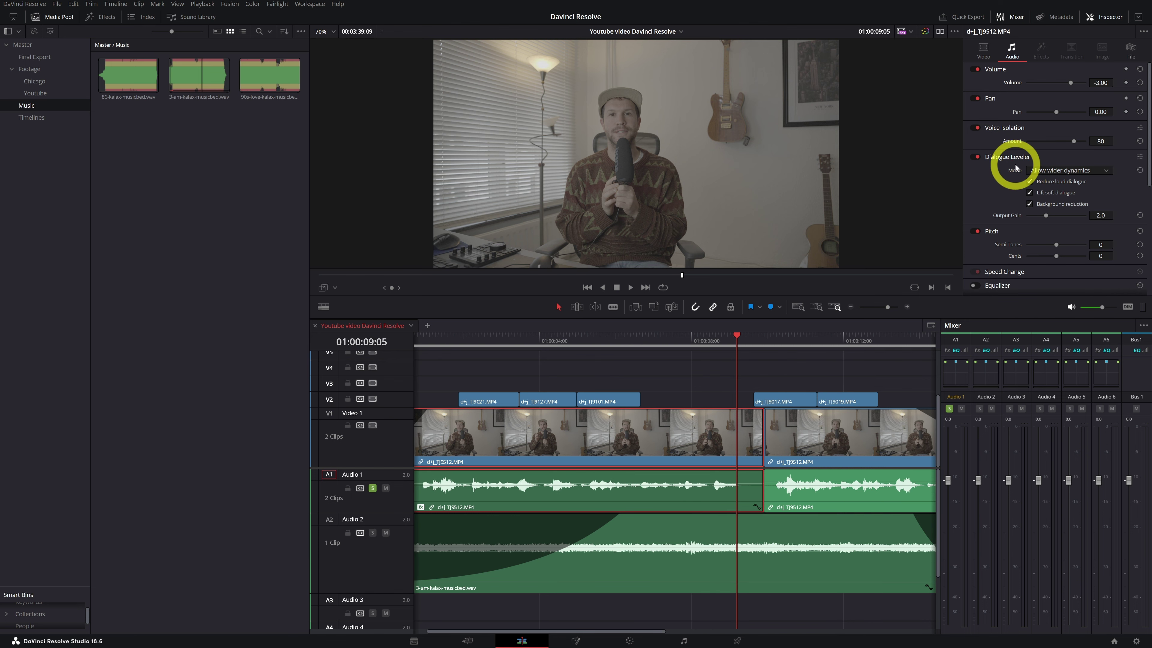
left_click(1038, 172)
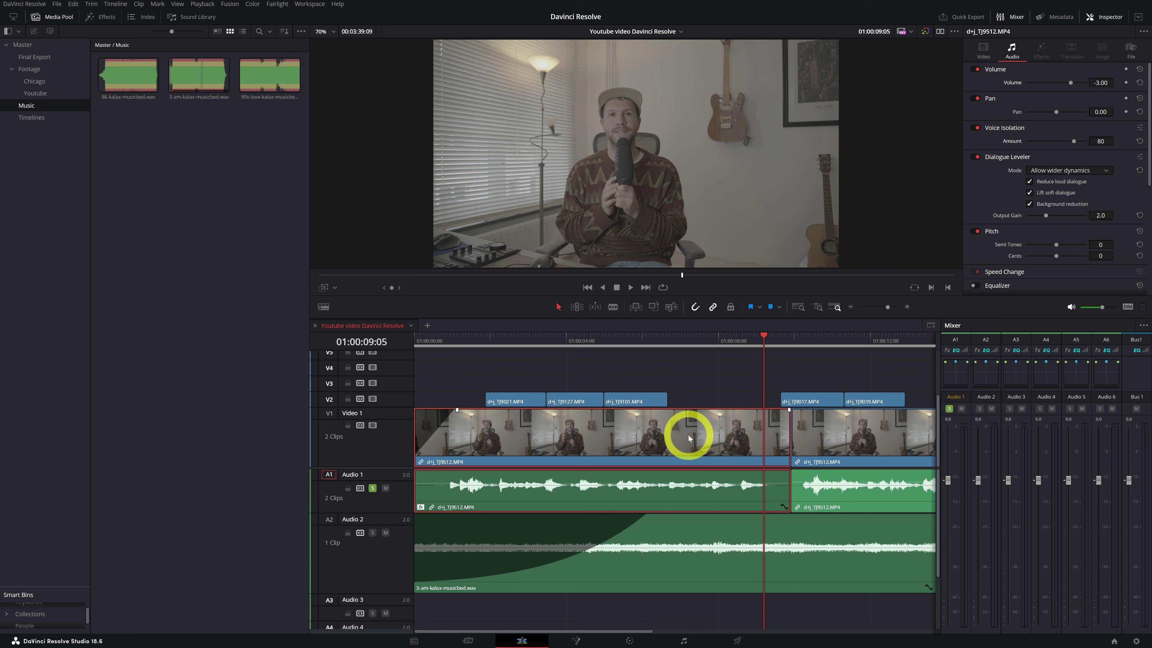
left_click(1053, 174)
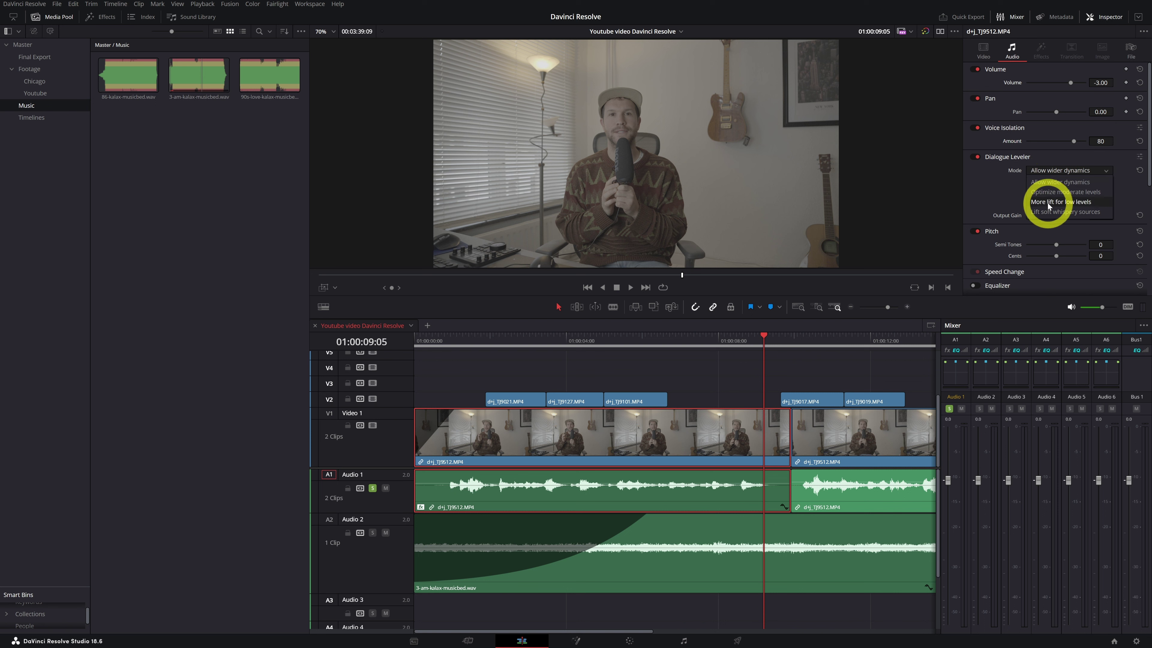
left_click(413, 340)
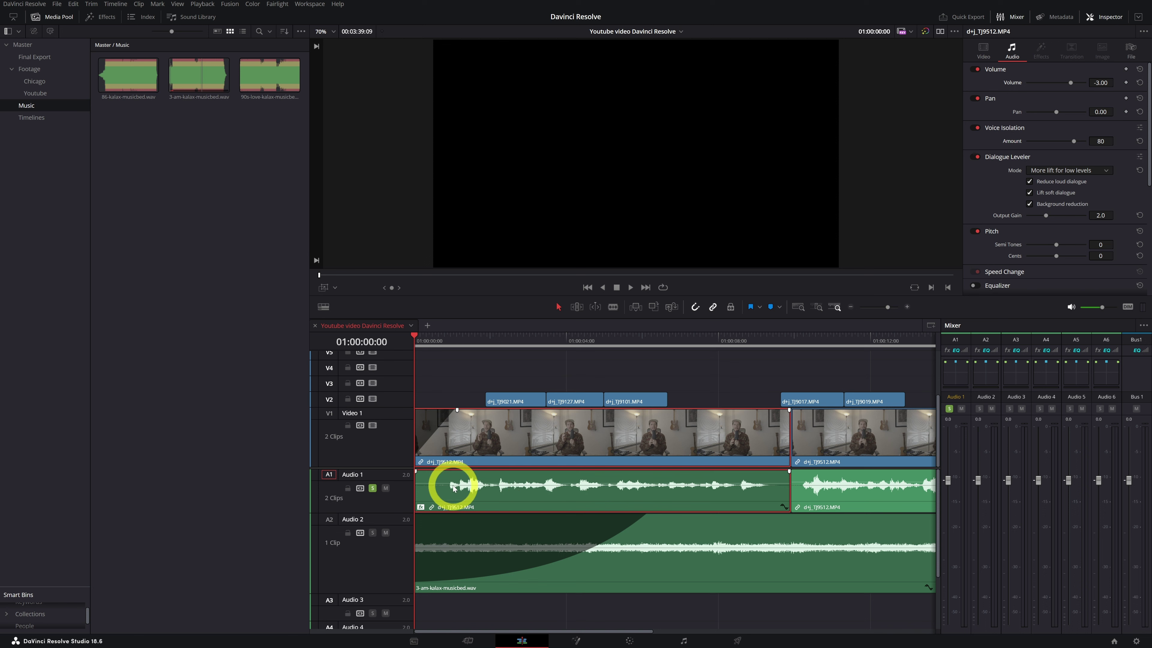
key("space")
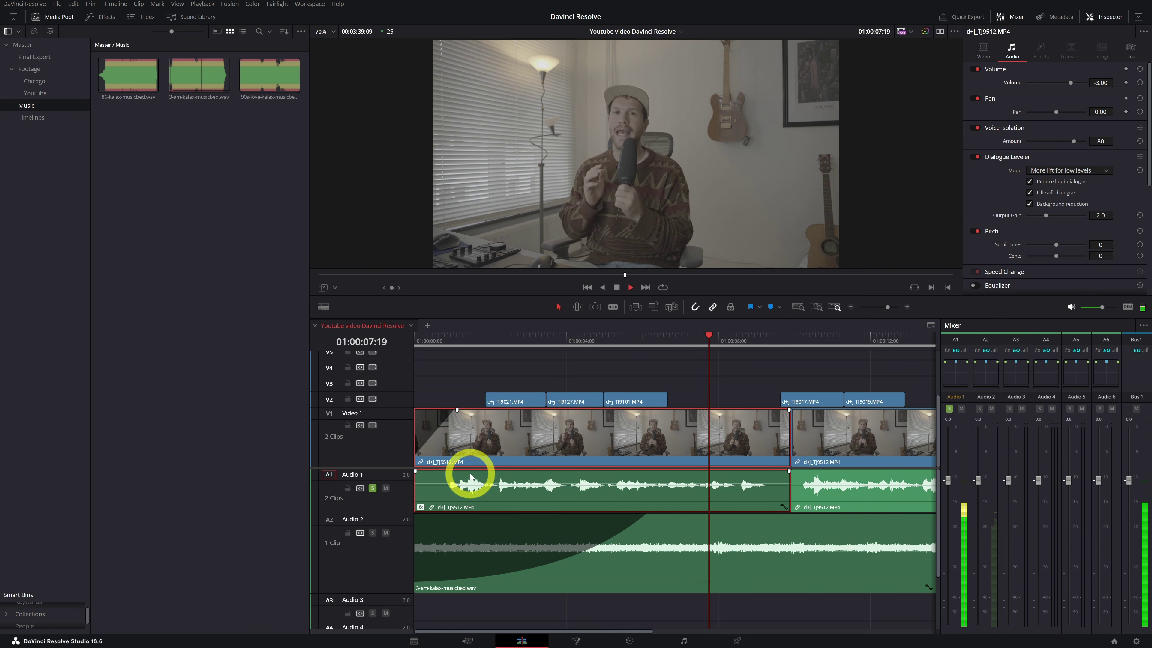
- Set the first dialogue clip's Dialogue Leveler mode to "Allow wider dynamics"
left_click(1043, 170)
left_click(1052, 181)
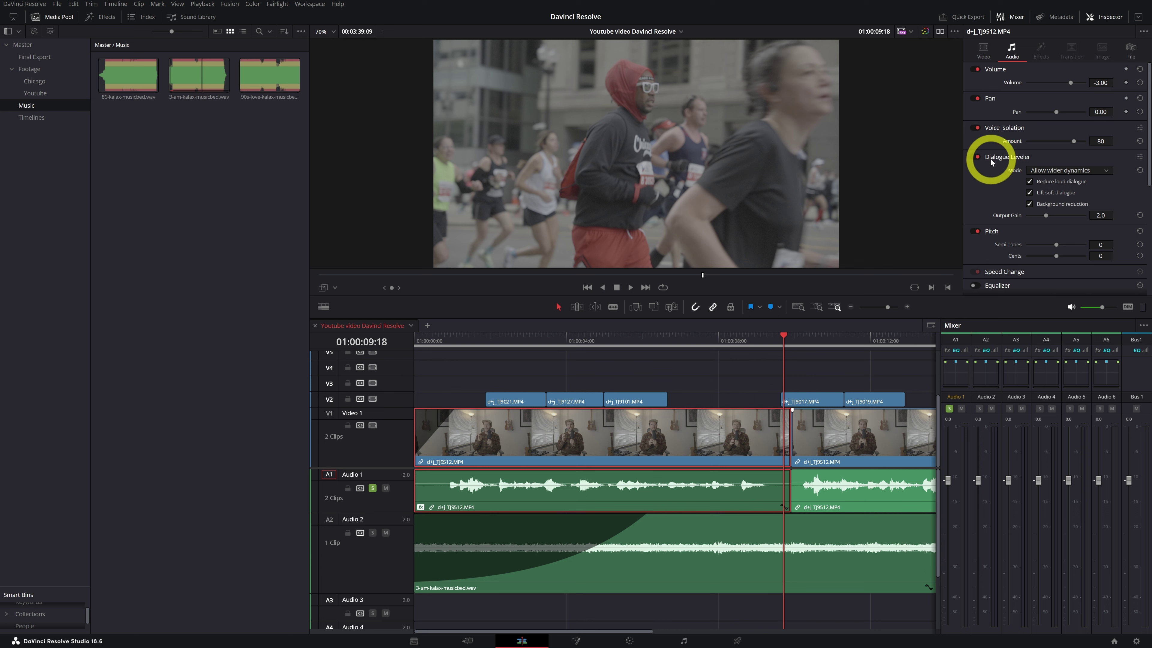
left_click(1058, 171)
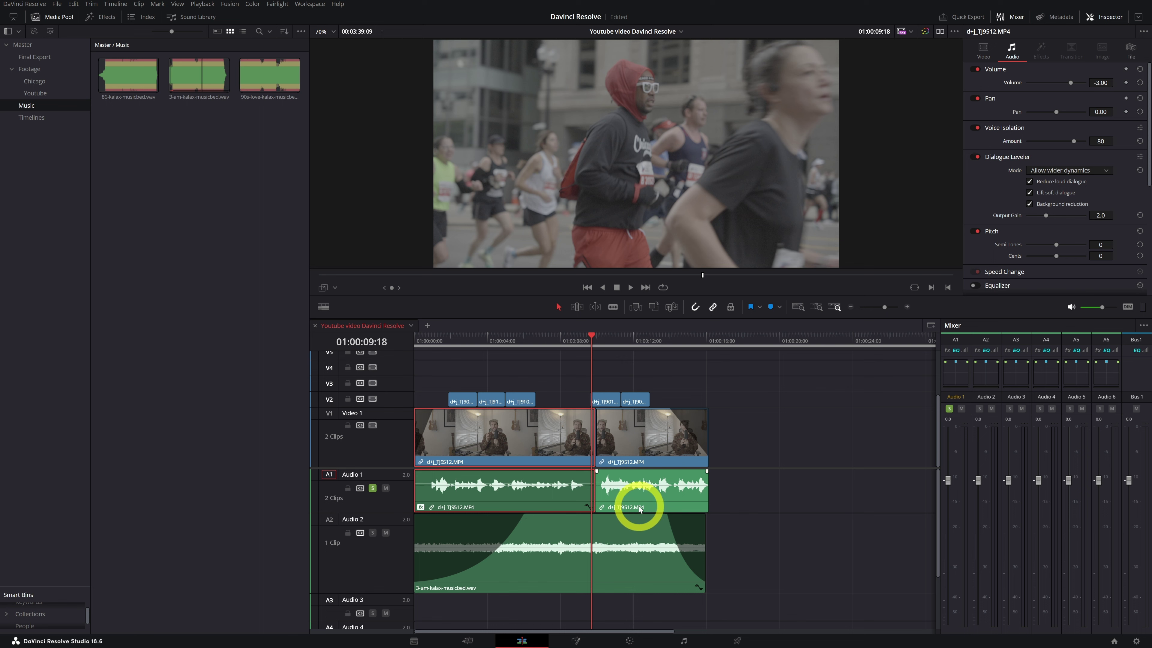
- Turn on Voice Isolation and Dialogue Leveler for the second dialogue clip, and play back both clips to check their levels
left_click(639, 508)
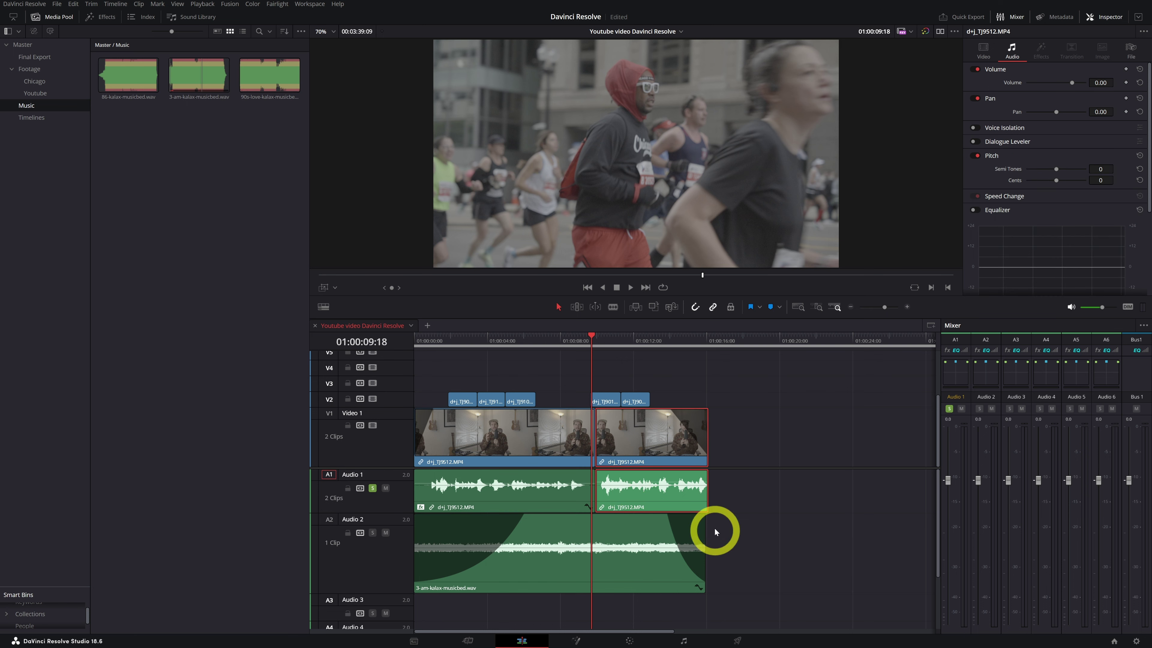
left_click(973, 141)
key("space")
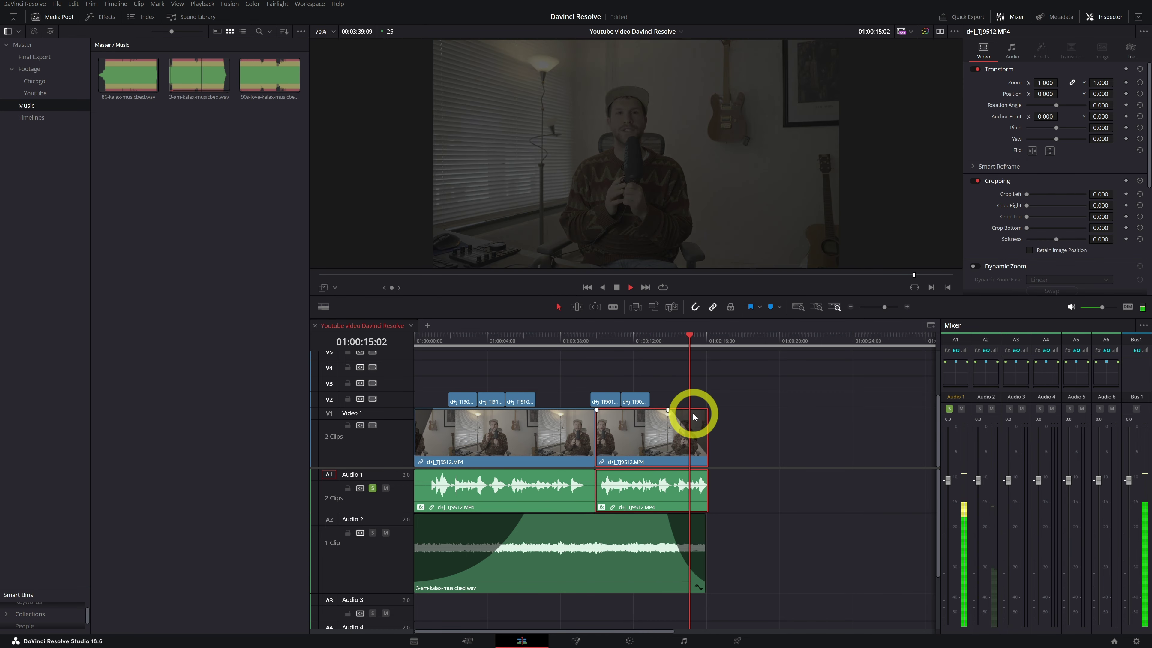
left_click_drag(674, 344, 552, 343)
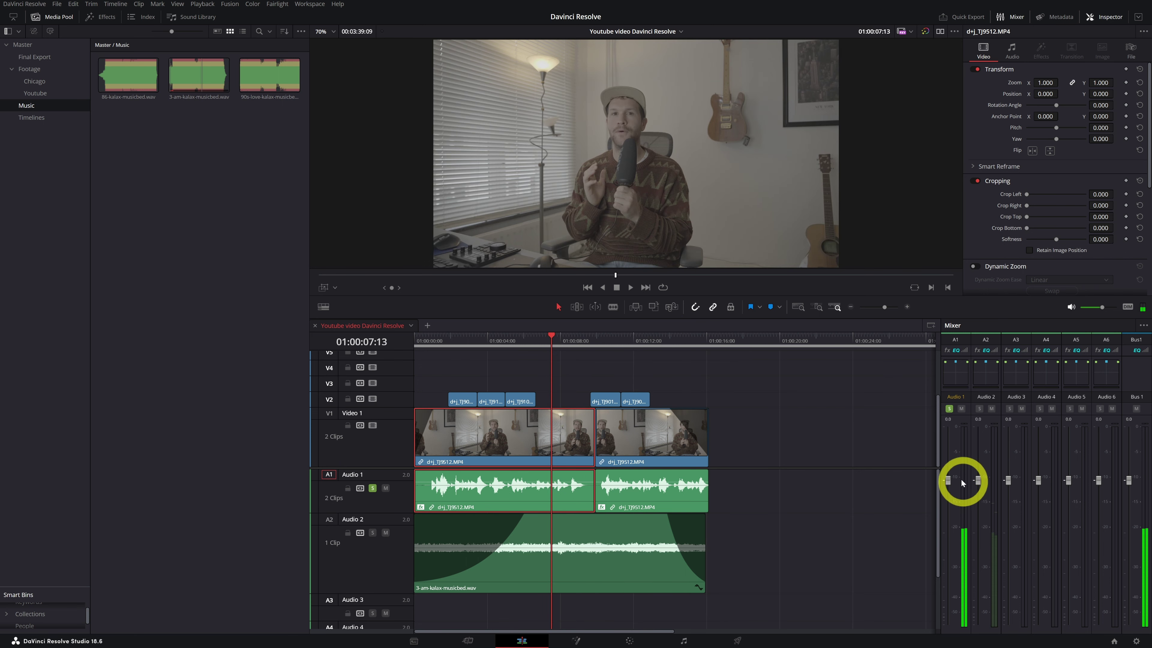
left_click(1012, 49)
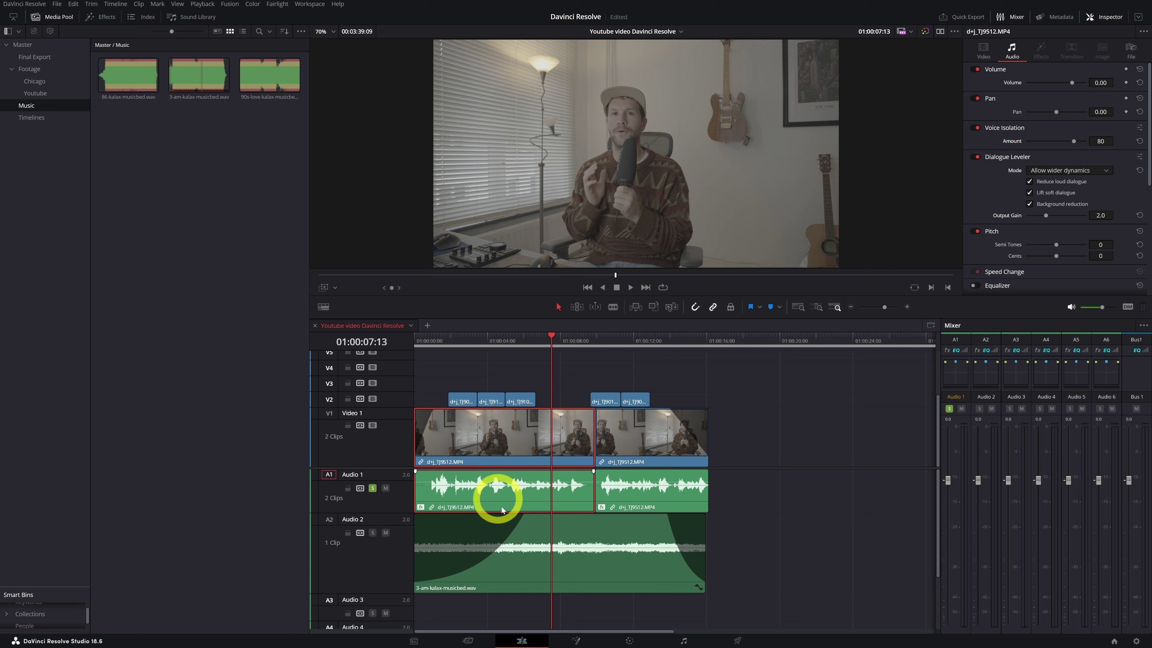
- Add a short fade-in to the start of the first dialogue clip and a short fade-out to the end of the second
key("Home")
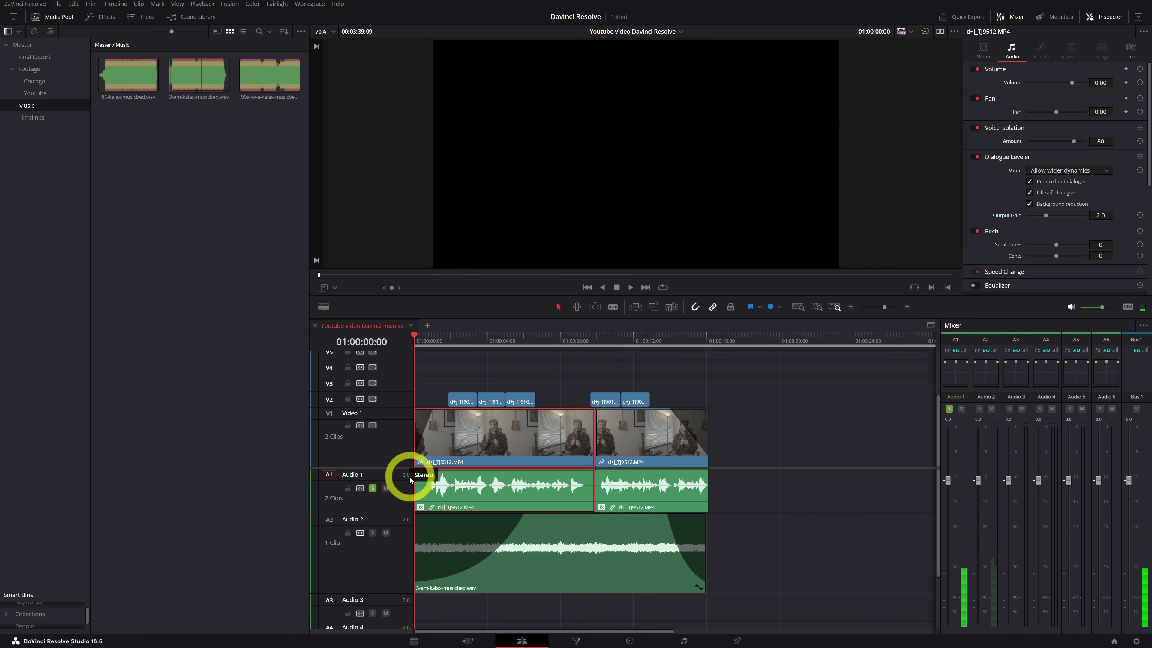
scroll(461, 546, "up", 3)
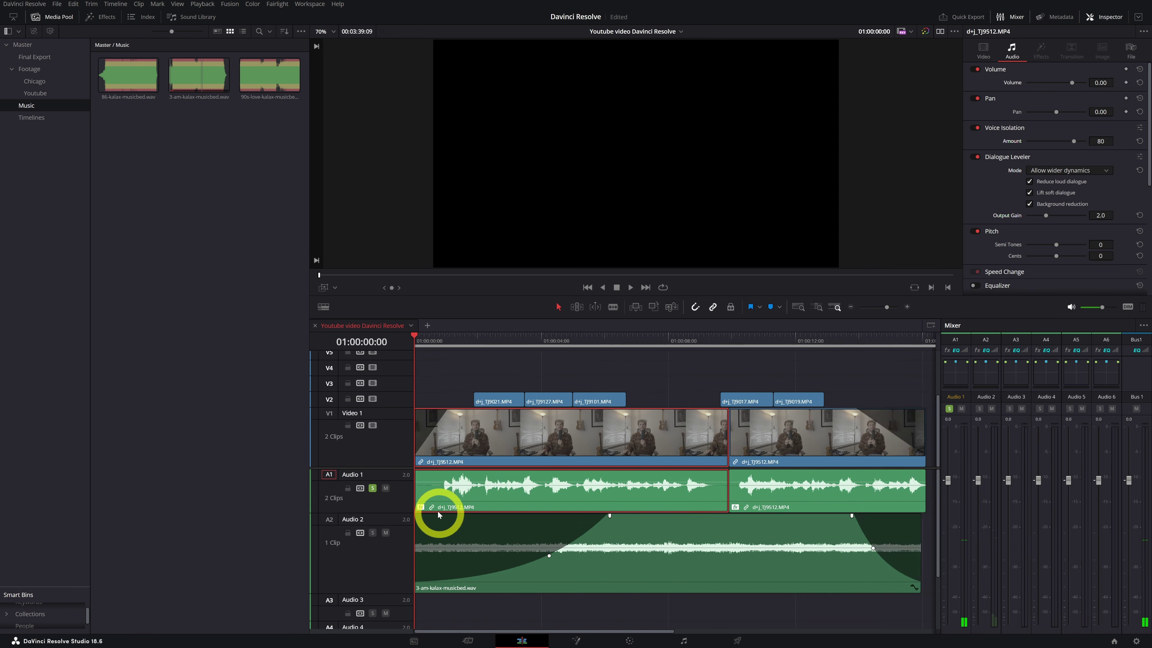
left_click_drag(410, 471, 472, 479)
scroll(481, 484, "right", 10)
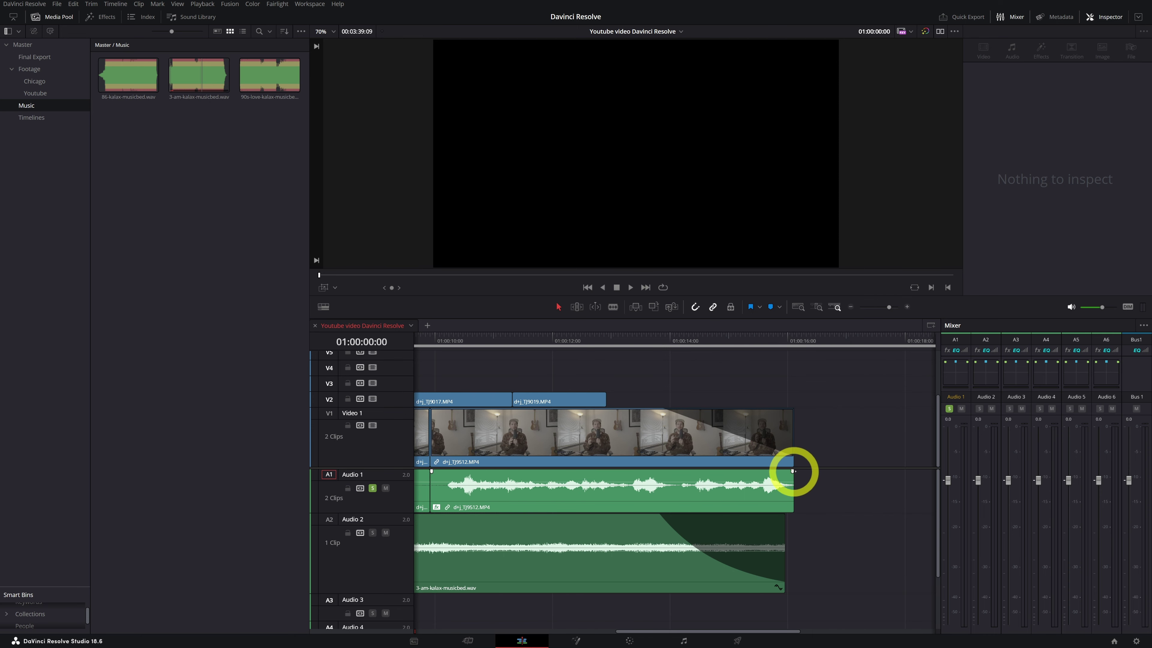
left_click_drag(785, 472, 764, 472)
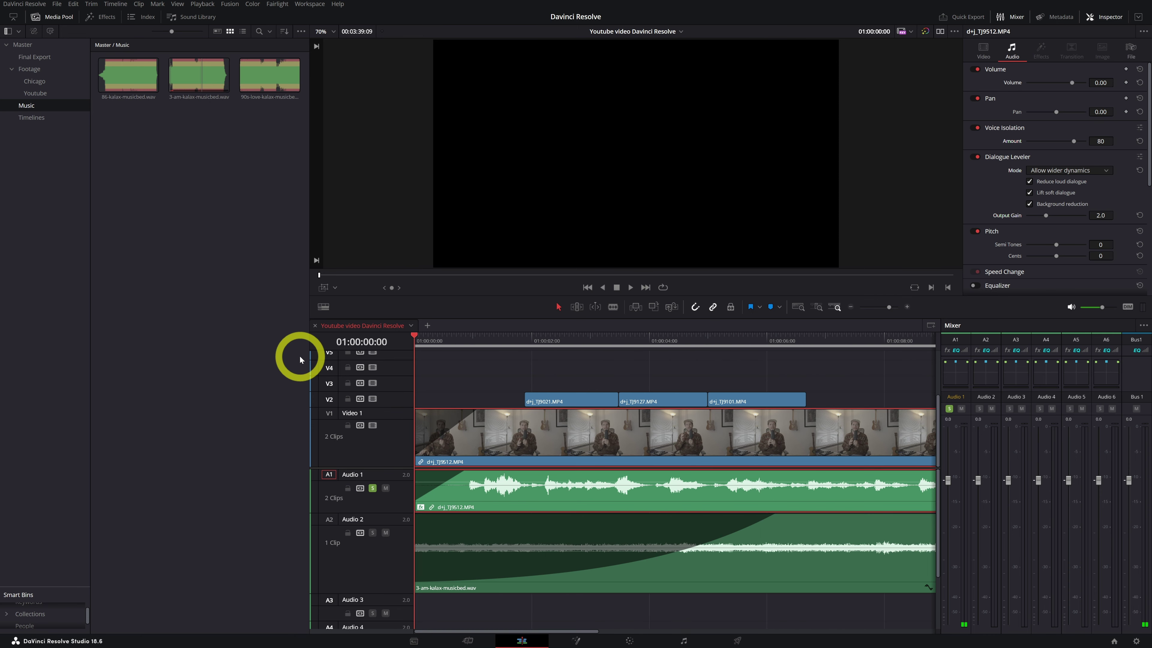
- Unsolo Audio 1 and play the whole timeline from its start to hear the dialogue and music together
left_click_drag(888, 309, 884, 310)
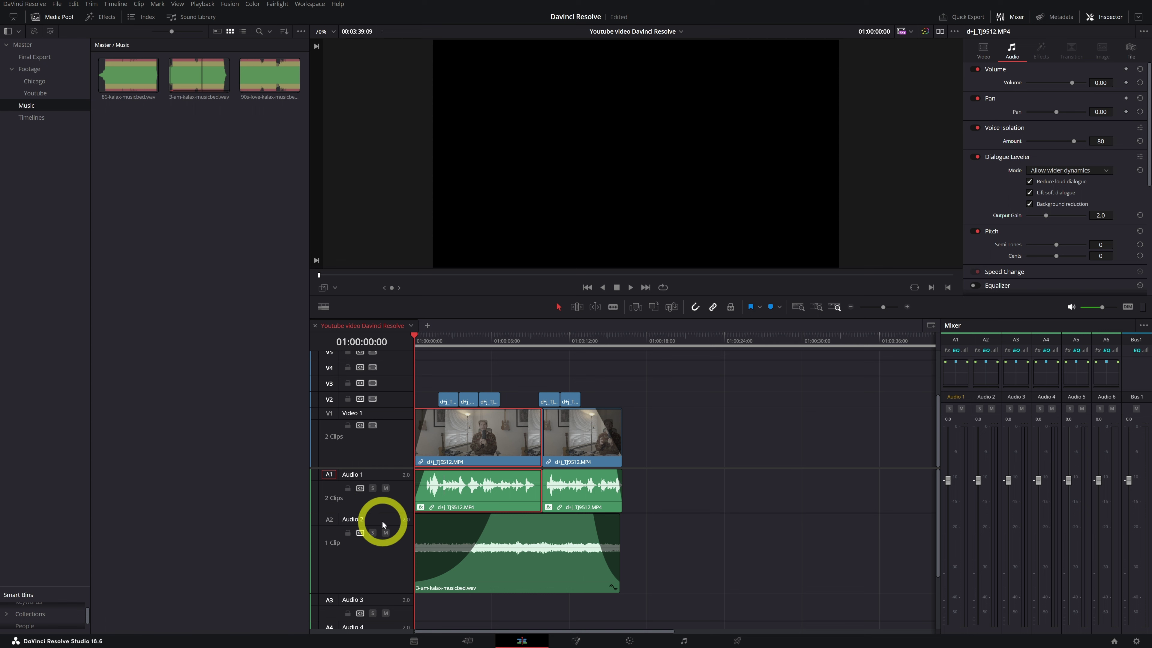
mouse_move(475, 551)
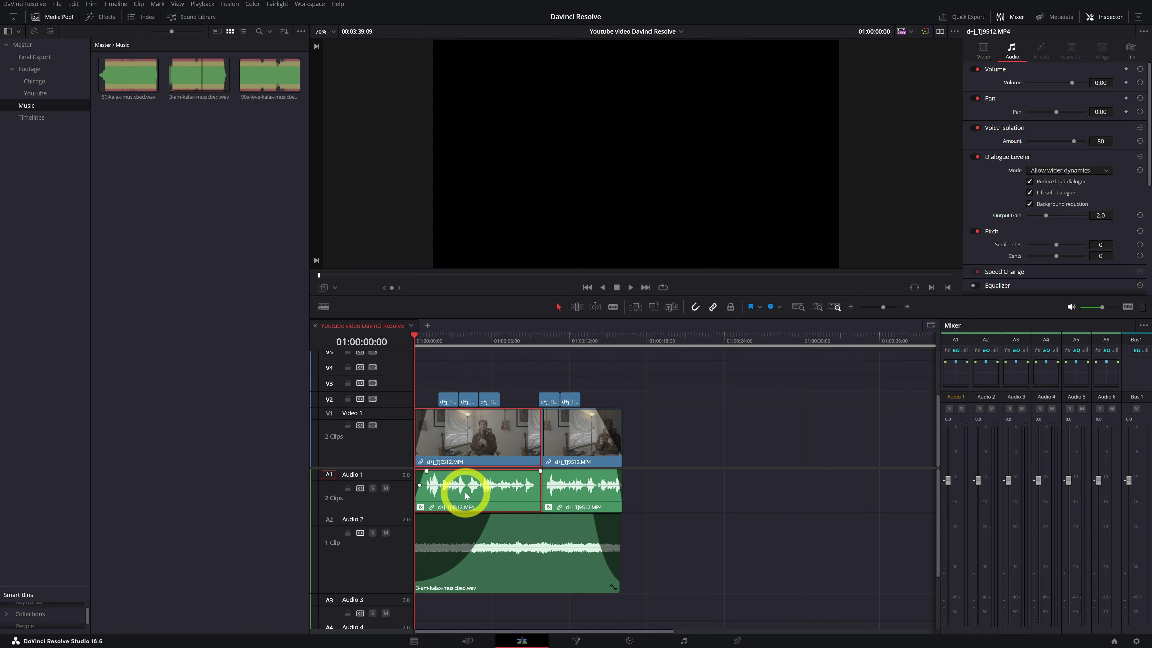
key("space")
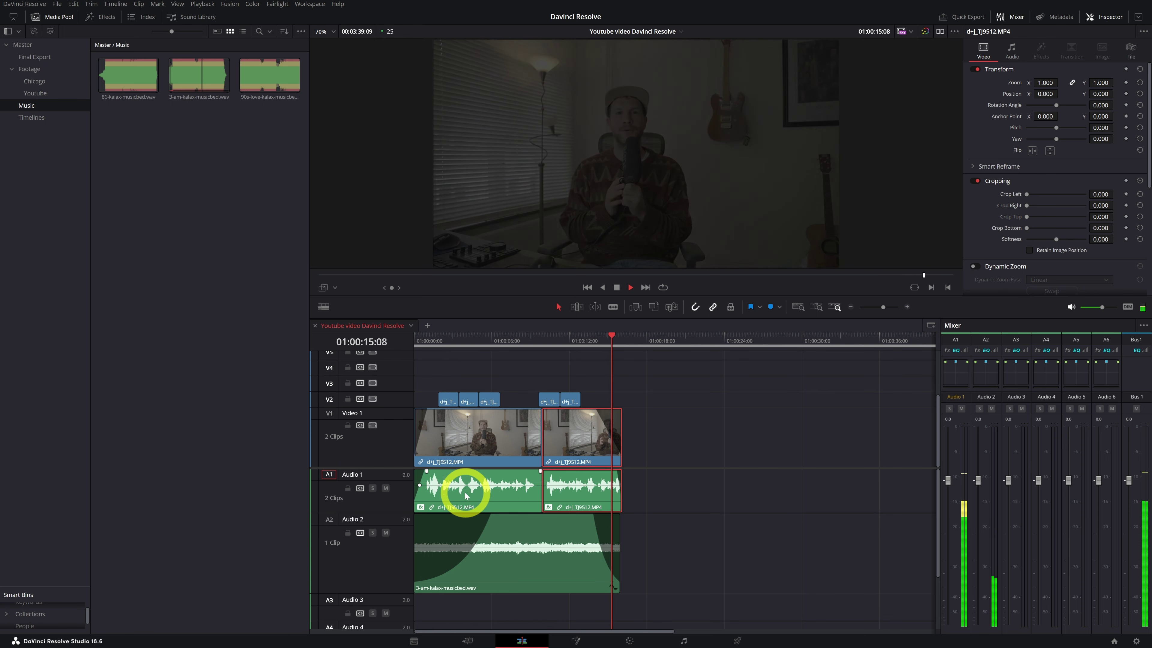
key("space")
- Set the music clip's volume to -20.00 and play the mix from the timeline start
left_click(558, 581)
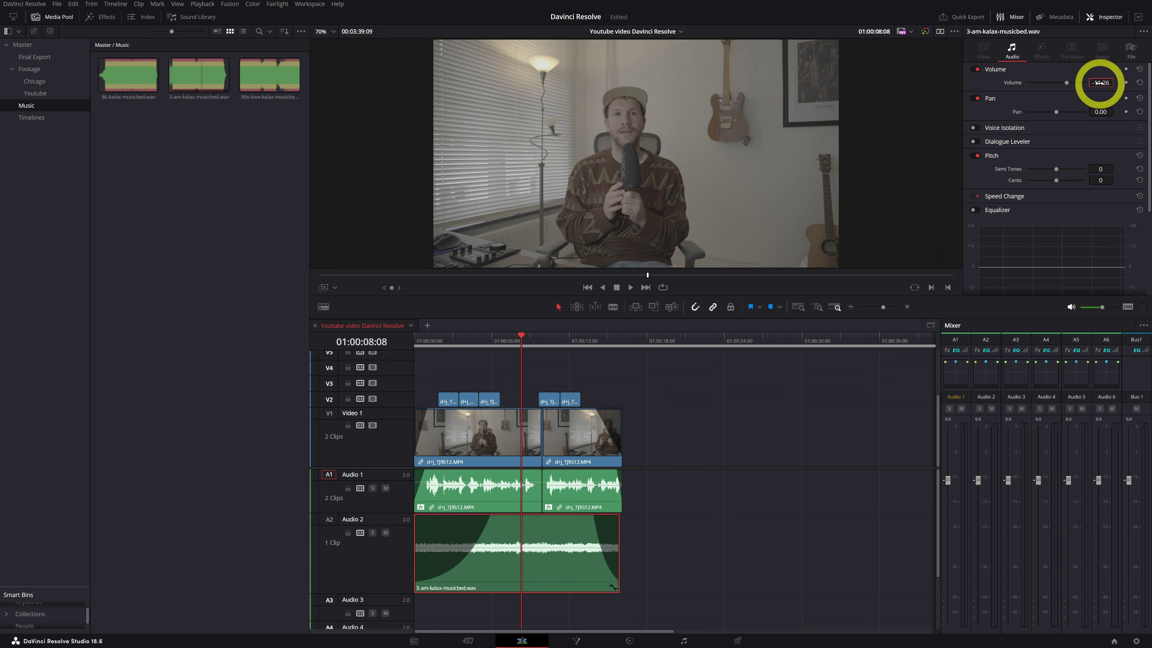
key("Return")
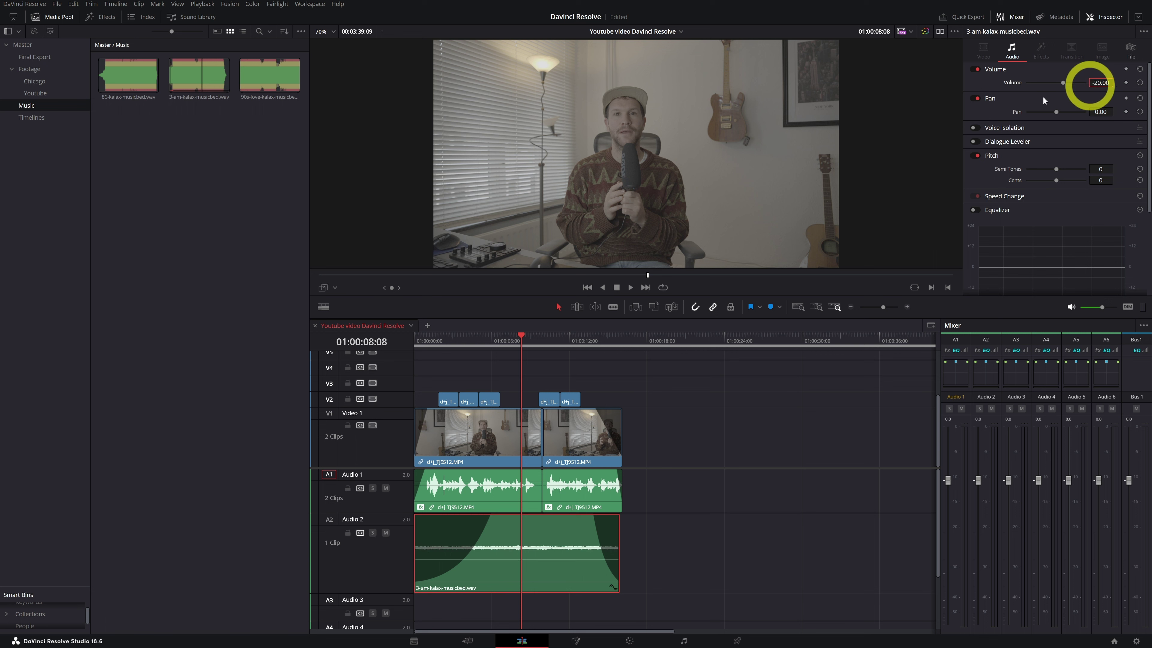
left_click(412, 347)
key("space")
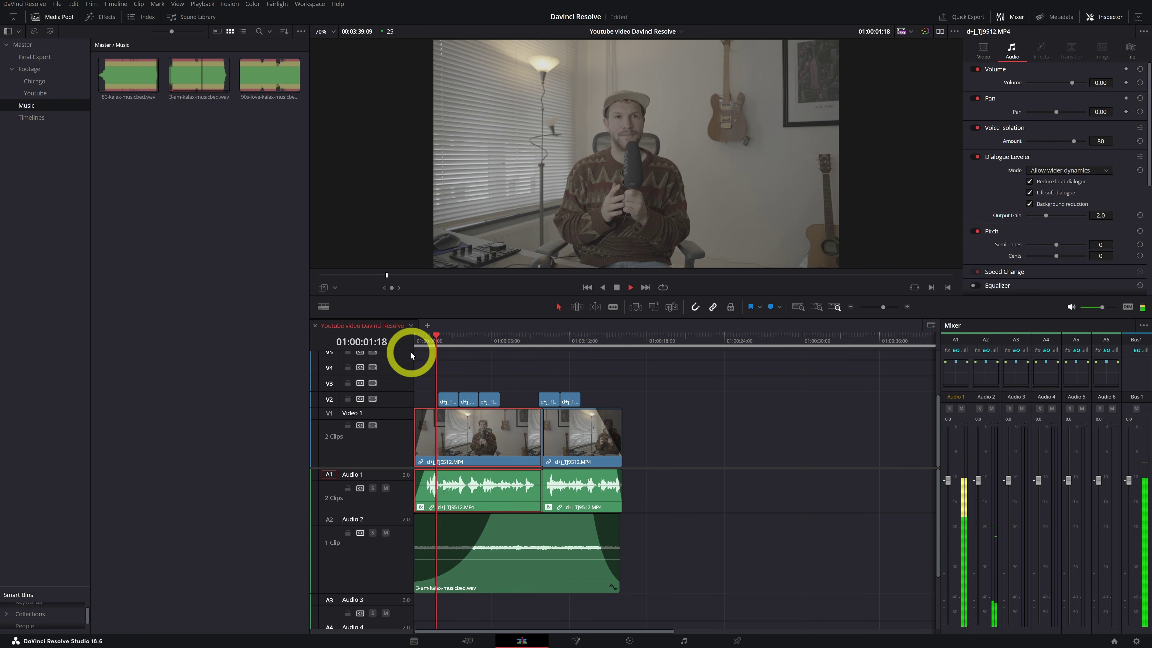